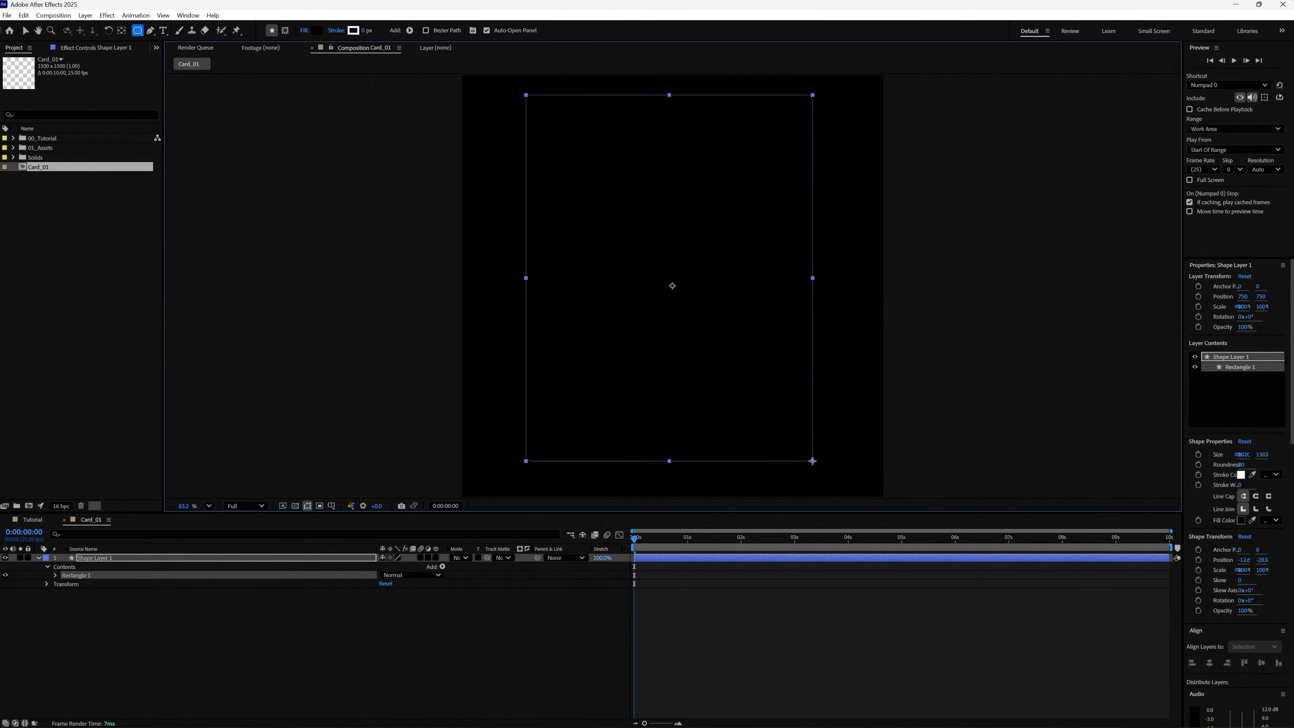
# Draw a rectangle about 1036 by 1330 px in the Card_01 composition and set its corner roundness to 72.
pyautogui.moveTo(812, 461); pyautogui.dragTo(816, 468)
pyautogui.click(56, 574)
pyautogui.click(64, 584)
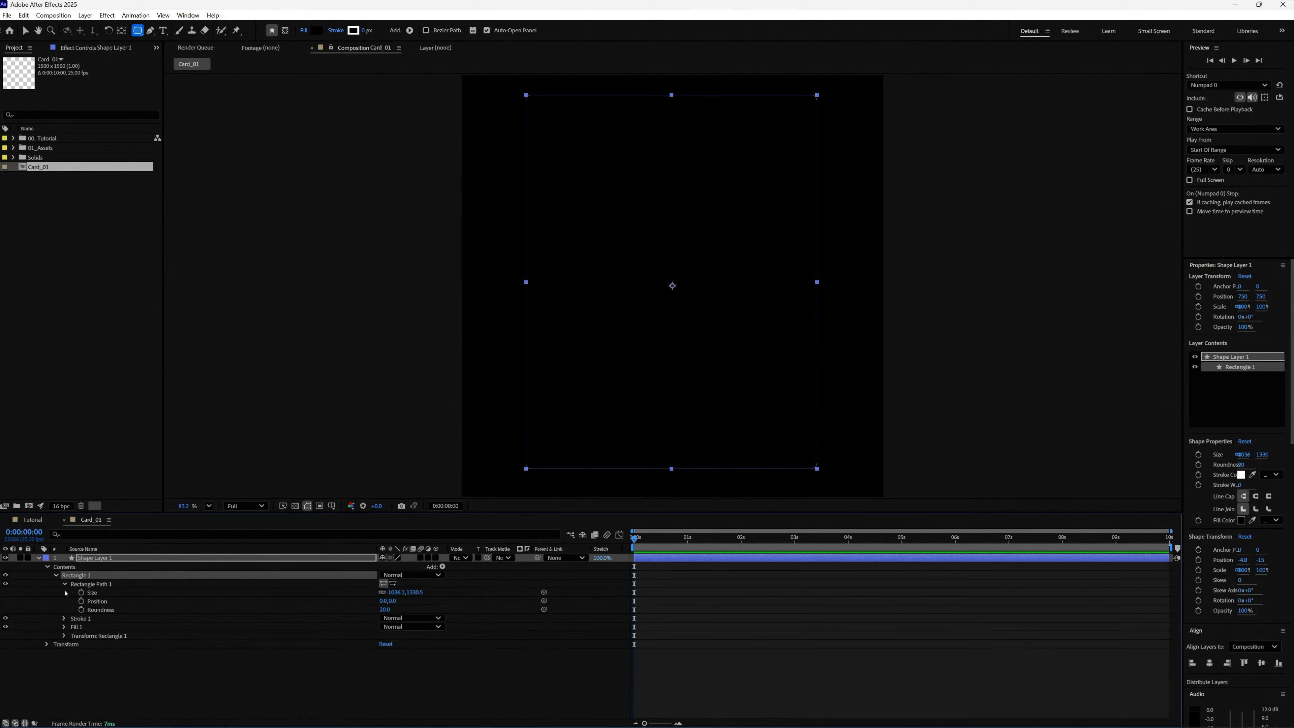
pyautogui.click(386, 610)
pyautogui.moveTo(395, 611); pyautogui.dragTo(414, 616)
pyautogui.hotkey('ctrl', '5')
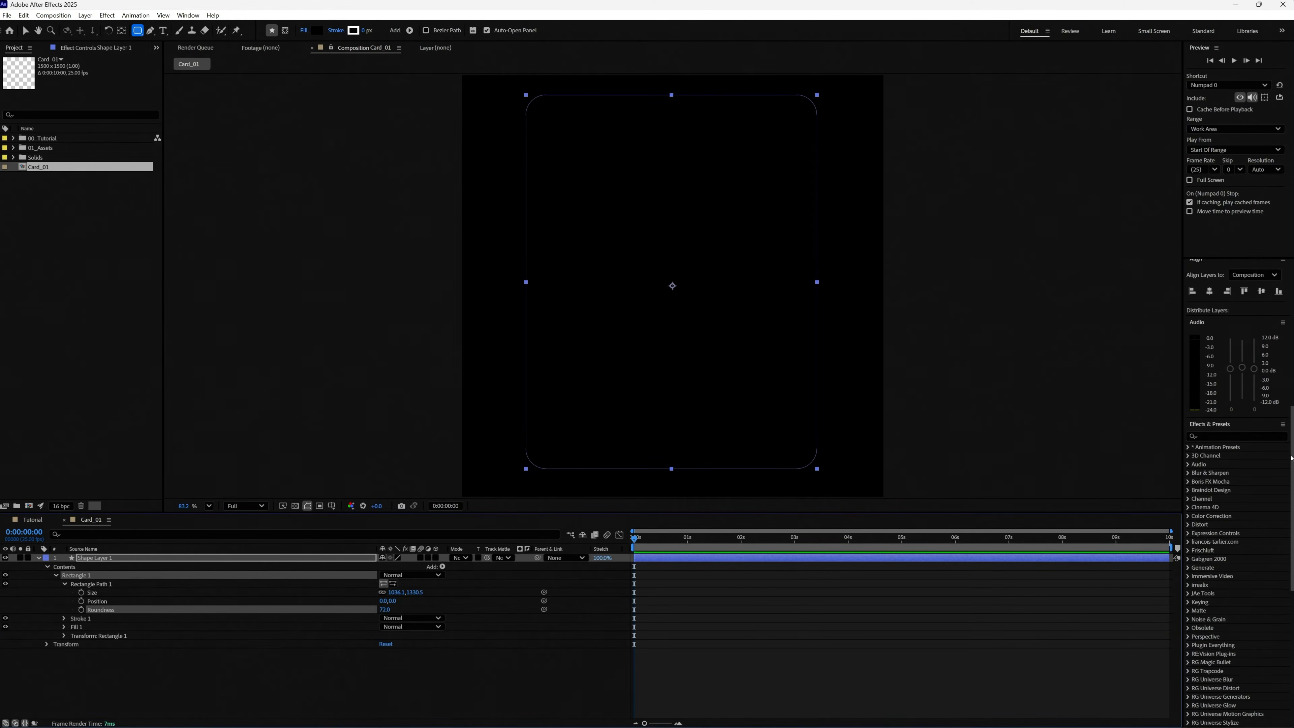
# Search the effects for "ramp" and apply Gradient Ramp to the rectangle's shape layer.
pyautogui.click(1233, 426)
pyautogui.write('ramp')
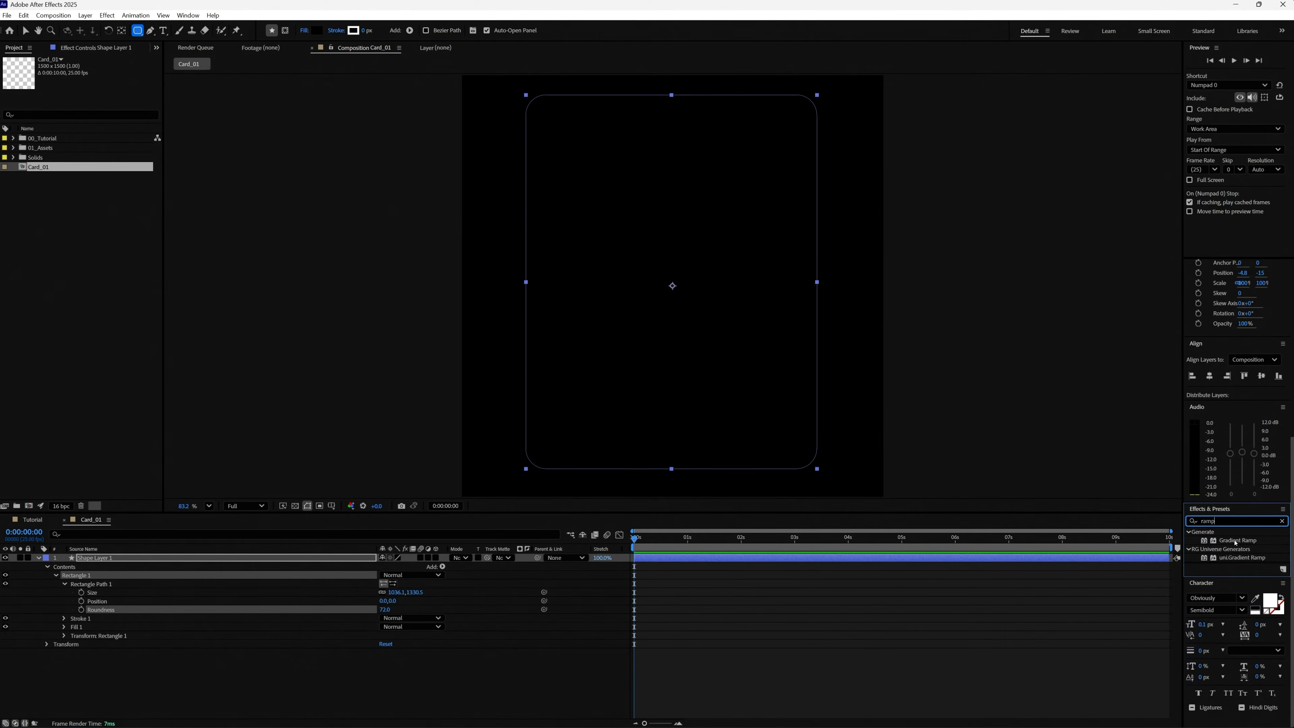
pyautogui.doubleClick(1234, 541)
# Set the Gradient Ramp's start colour to dark blue and its end colour to purple.
pyautogui.click(95, 85)
pyautogui.click(672, 345)
pyautogui.click(659, 349)
pyautogui.click(747, 307)
pyautogui.click(95, 102)
pyautogui.click(673, 335)
pyautogui.click(658, 311)
pyautogui.click(747, 307)
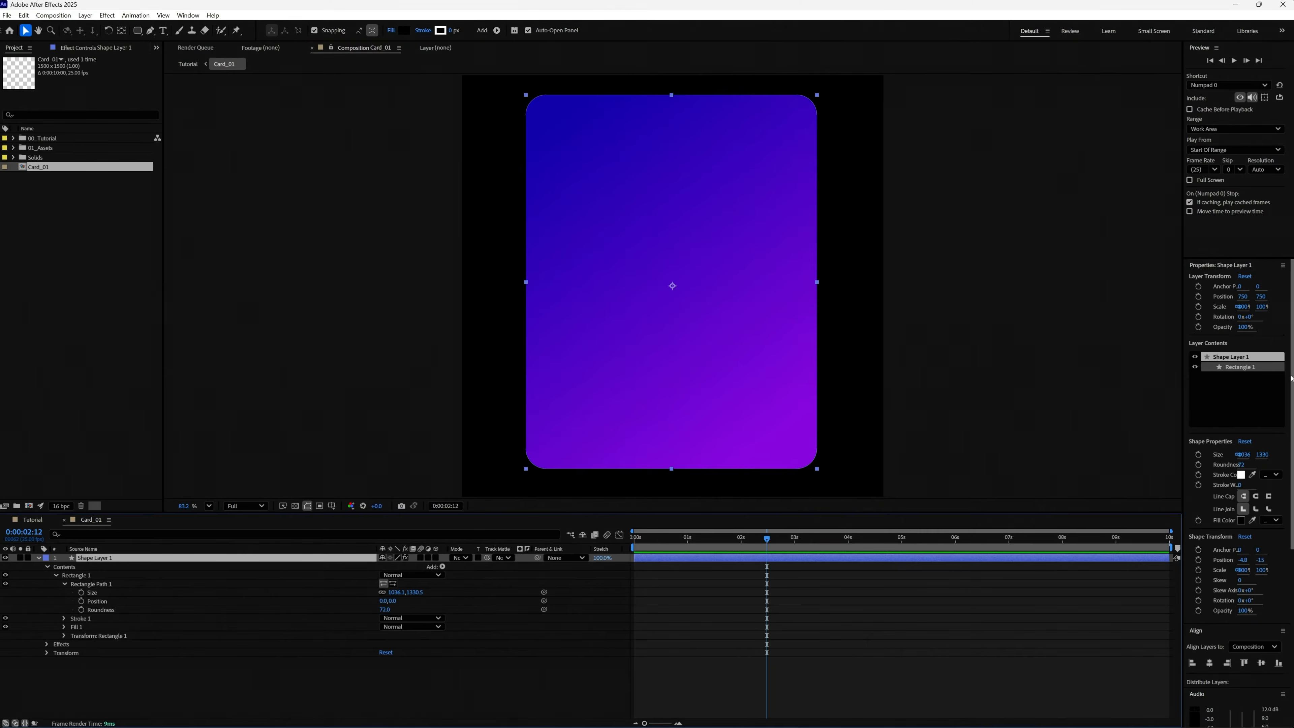
# Center the rectangle horizontally and vertically in Card_01, and add Card_01 as a layer to the Tutorial composition.
pyautogui.click(1209, 662)
pyautogui.click(1261, 662)
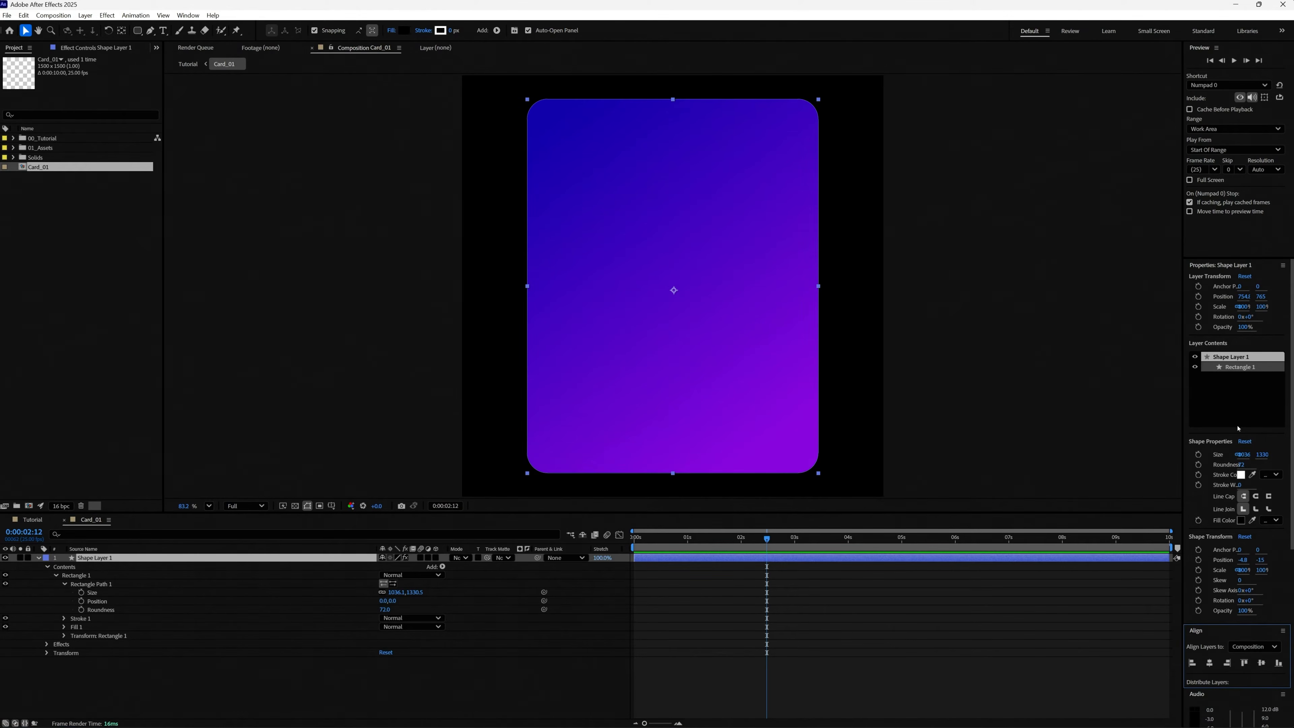
pyautogui.click(32, 521)
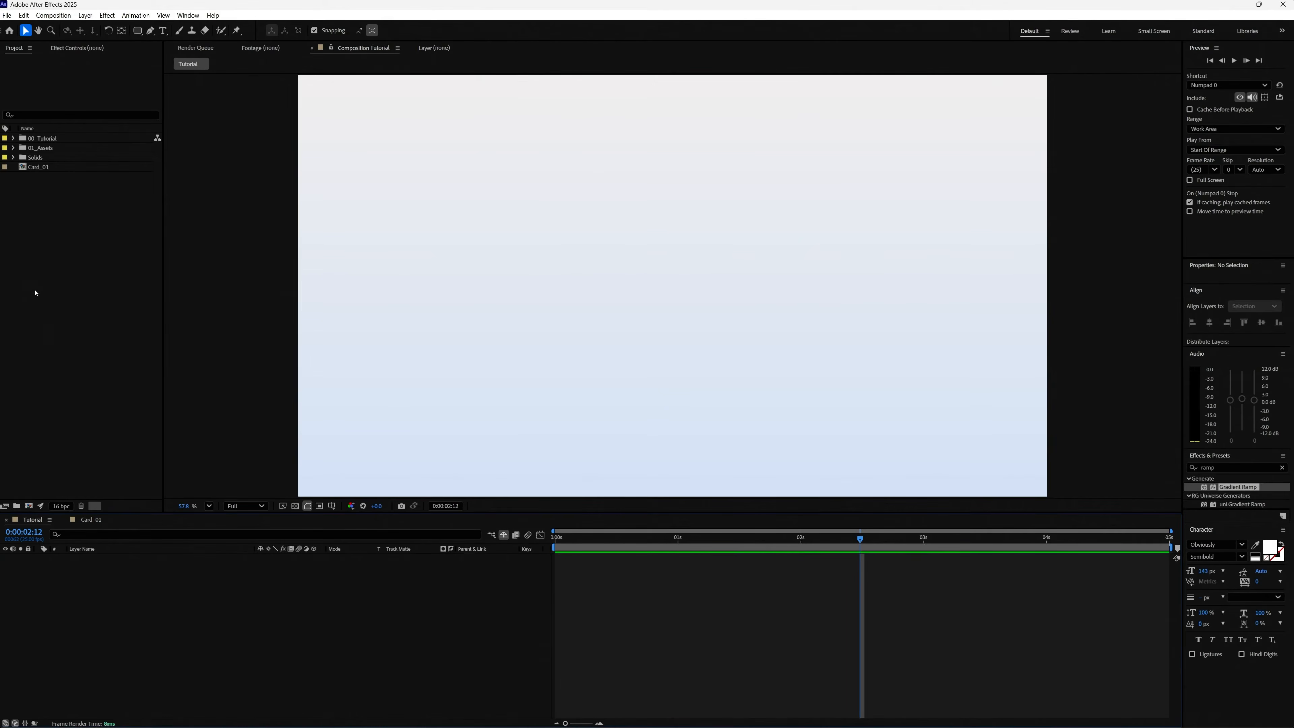
pyautogui.moveTo(41, 168); pyautogui.dragTo(150, 581)
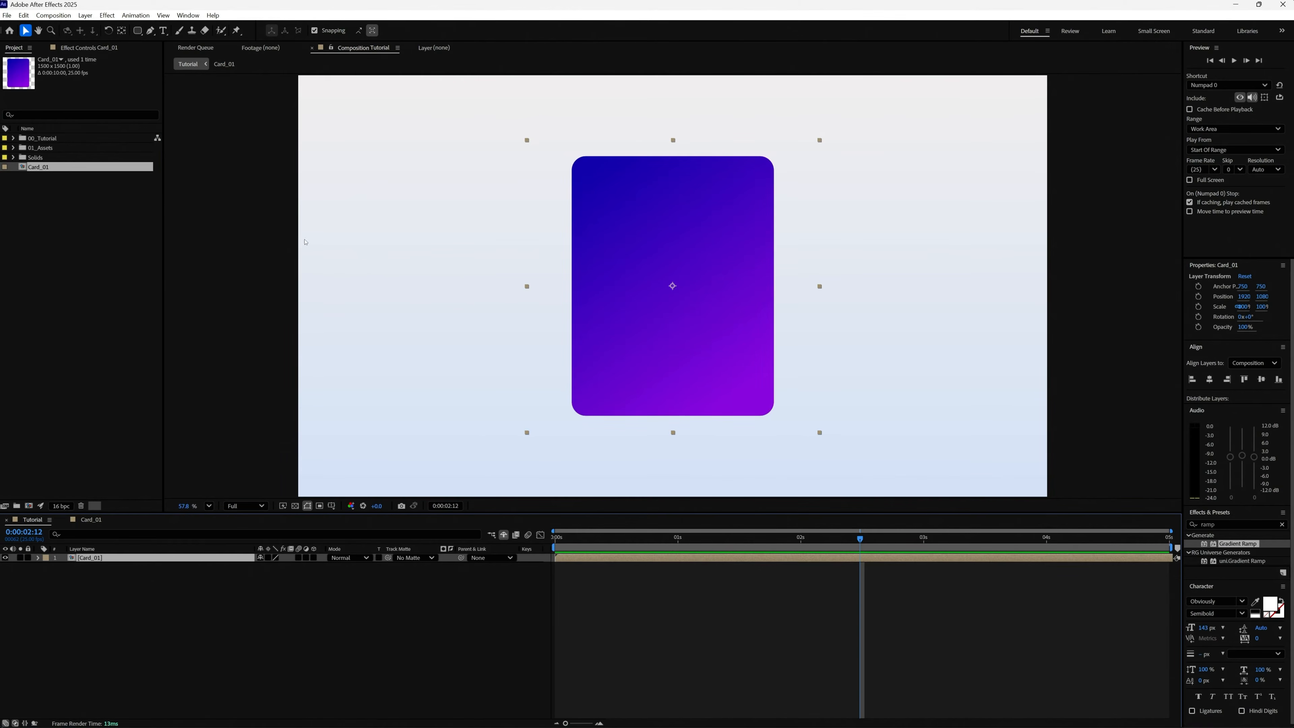
# Add a null object to the Tutorial composition and make both the null and Card_01 3D layers.
pyautogui.click(85, 15)
pyautogui.moveTo(162, 27)
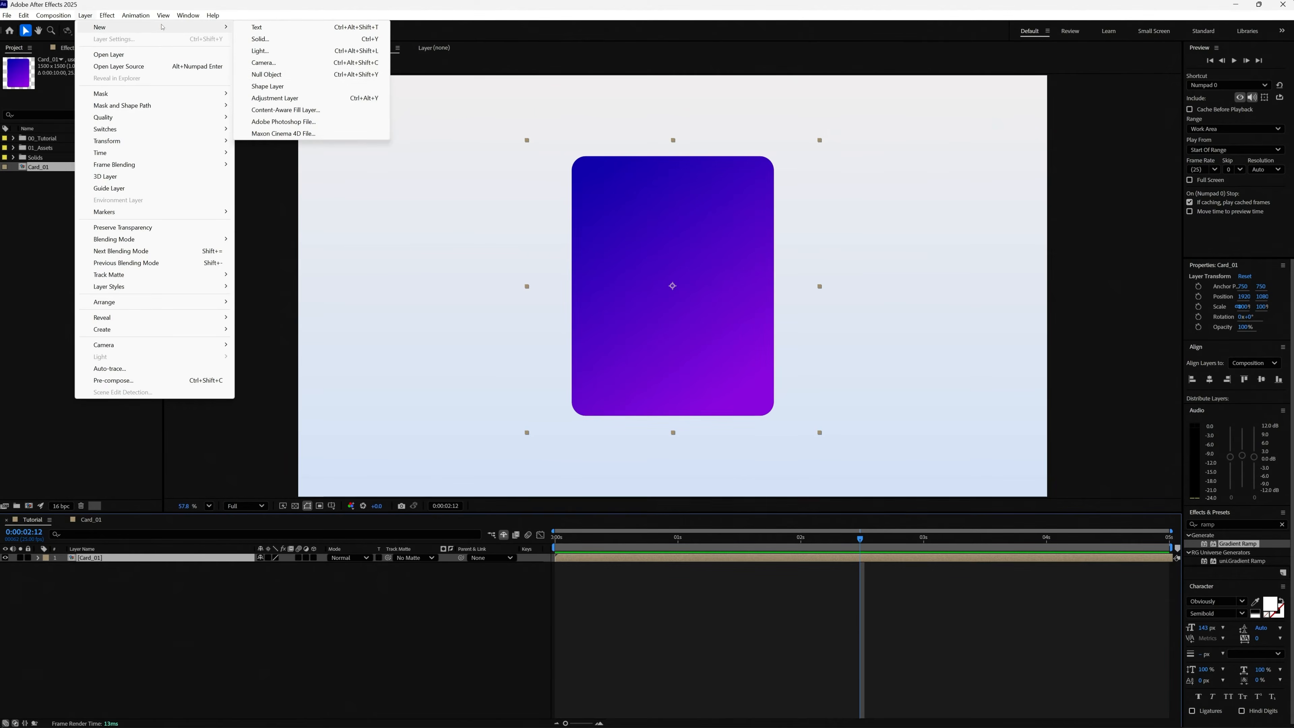
pyautogui.click(294, 75)
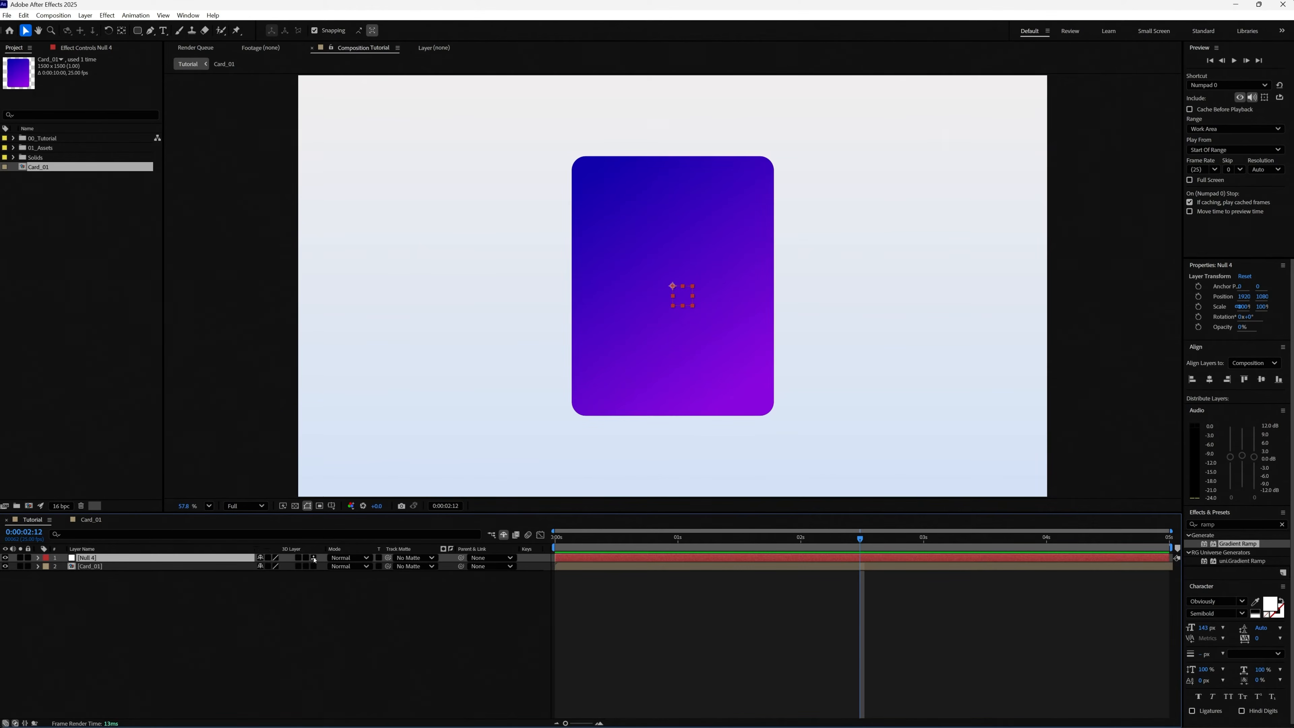
pyautogui.click(314, 557)
pyautogui.click(314, 565)
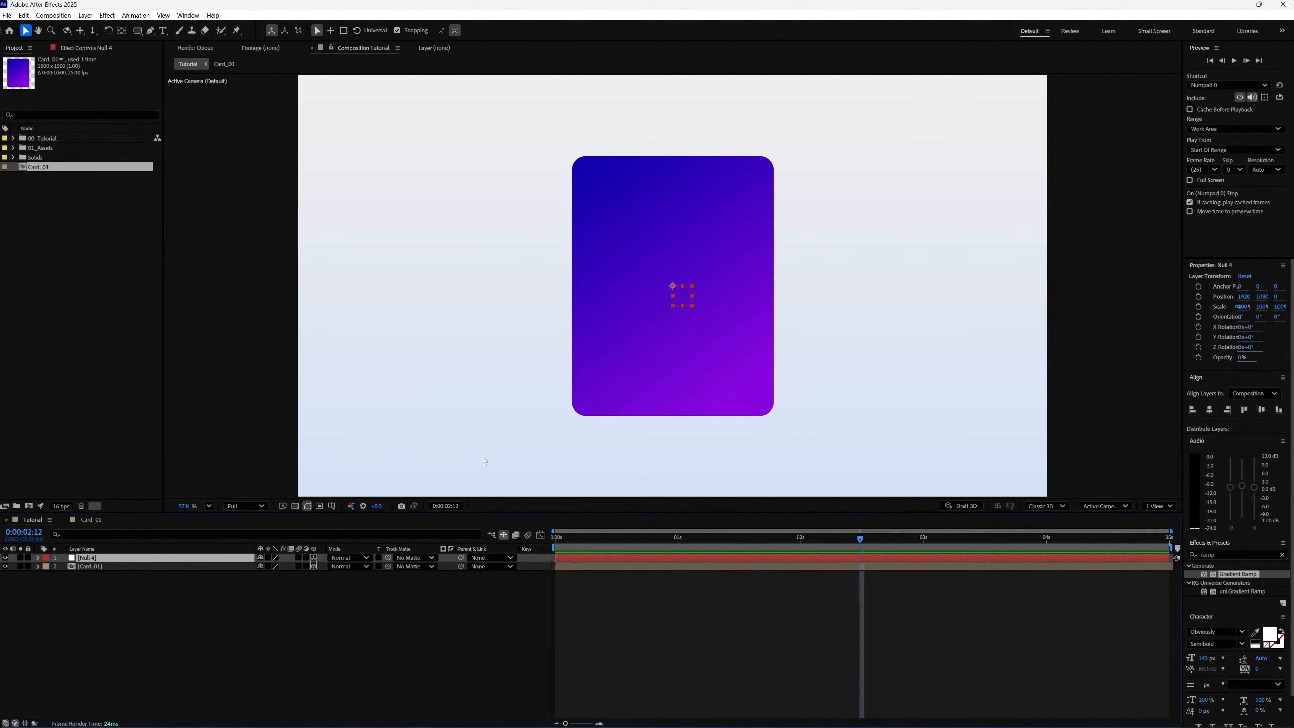
# Show the composition in two views and set the null's Z position to 100.
pyautogui.click(1161, 505)
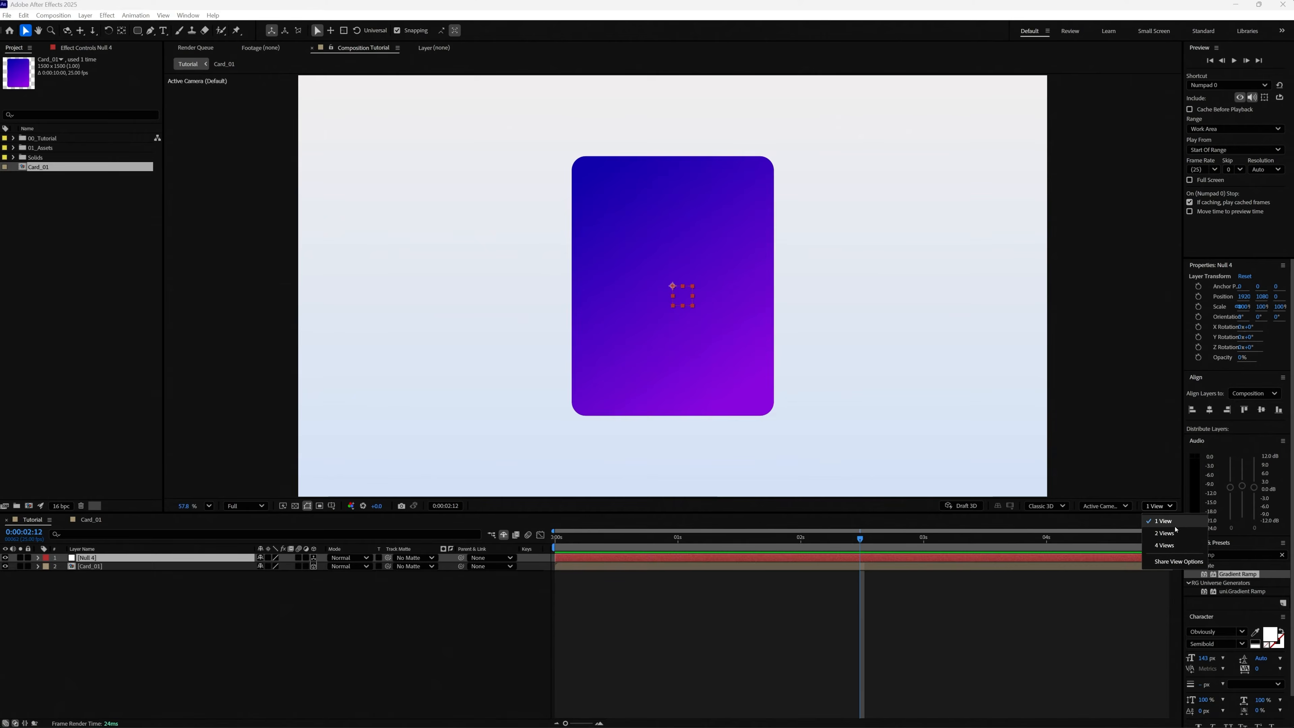
pyautogui.click(1180, 533)
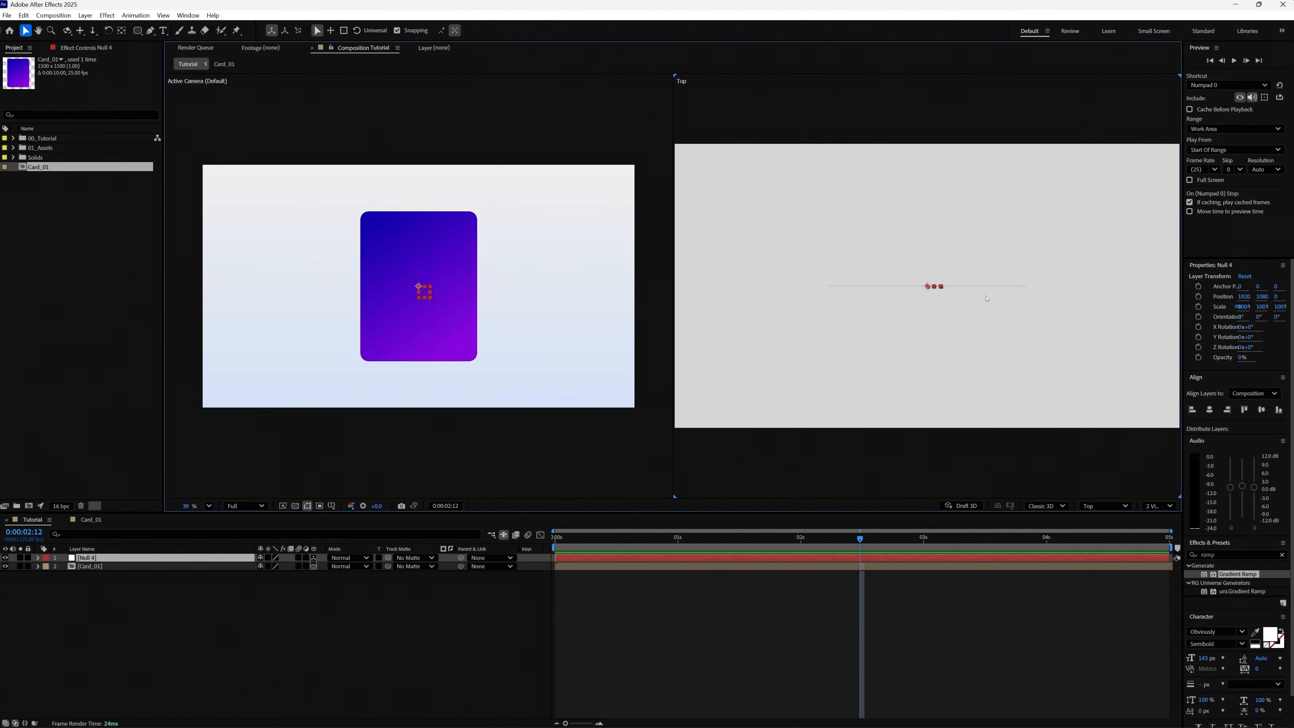
pyautogui.click(94, 559)
pyautogui.press('p')
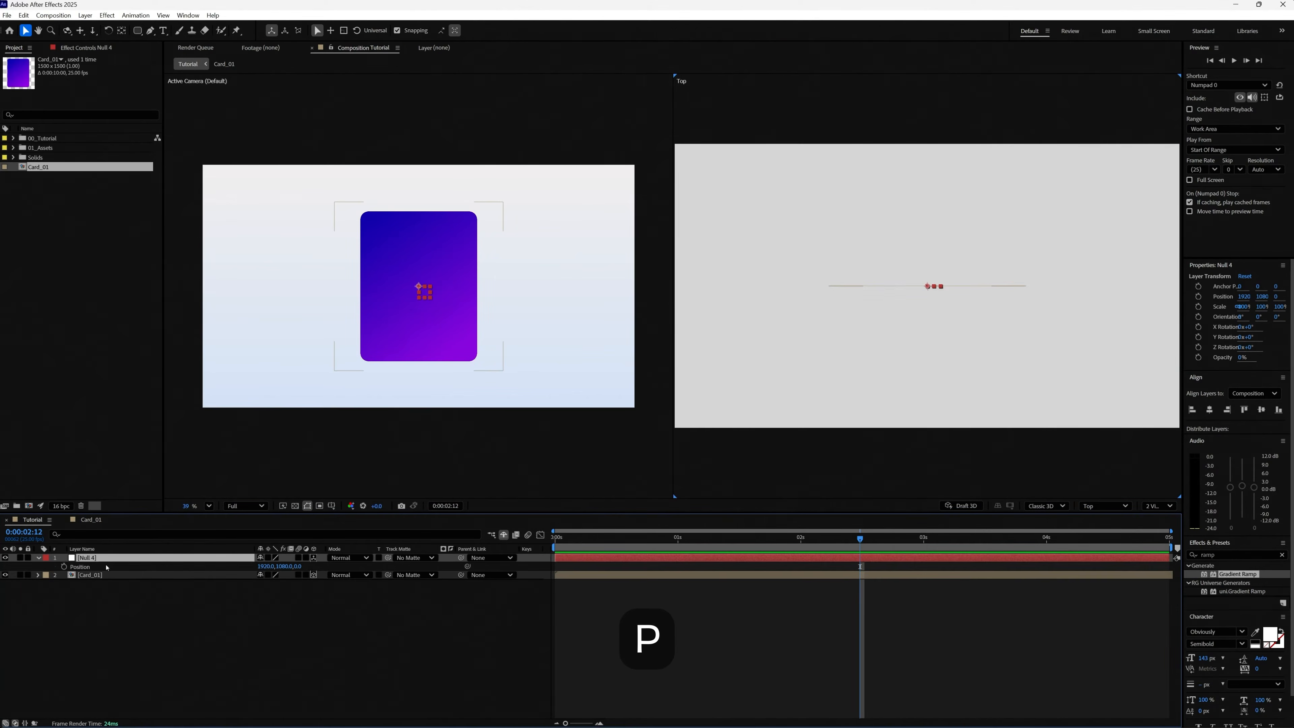
pyautogui.moveTo(299, 566); pyautogui.dragTo(540, 526)
pyautogui.click(307, 565)
pyautogui.write('100')
pyautogui.press('Return')
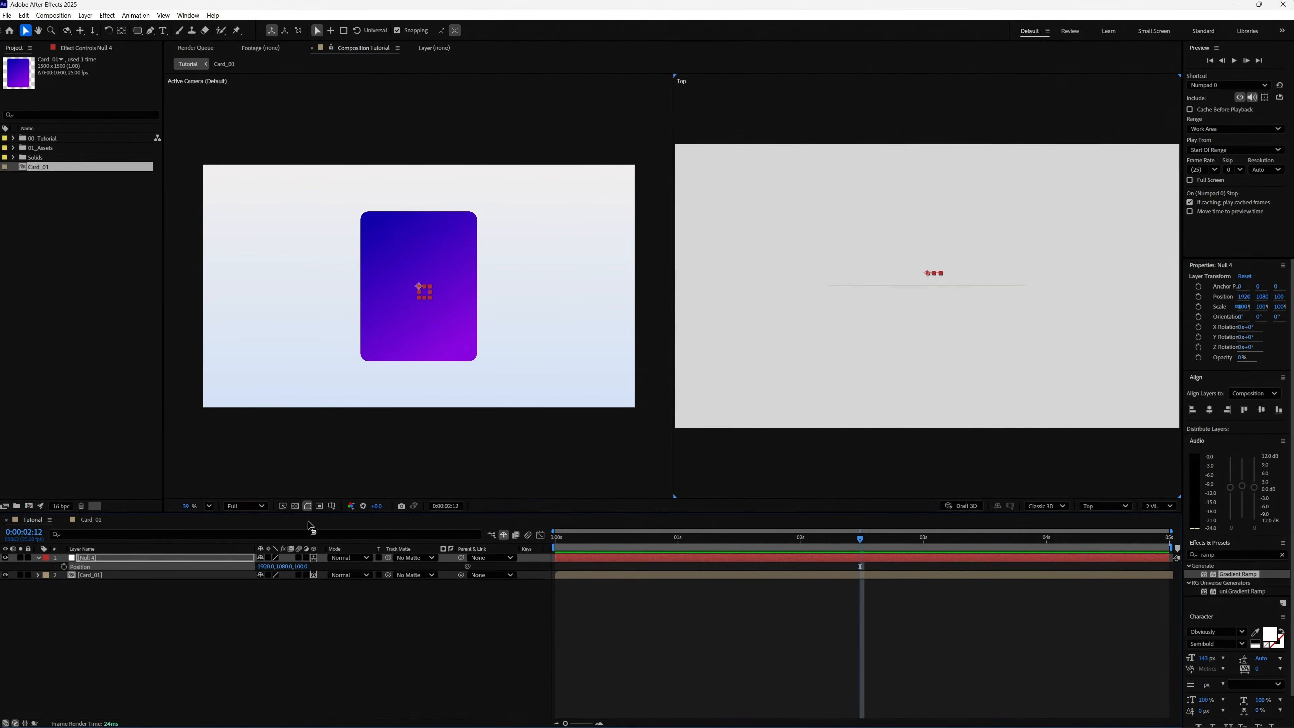
# Set the null's Z position to 1000.
pyautogui.click(309, 565)
pyautogui.write('1000')
pyautogui.press('Return')
# Parent Card_01 to the null, try rotating the null around its Y axis, and reset its Y Rotation to 0°.
pyautogui.moveTo(461, 575); pyautogui.dragTo(142, 560)
pyautogui.press('r')
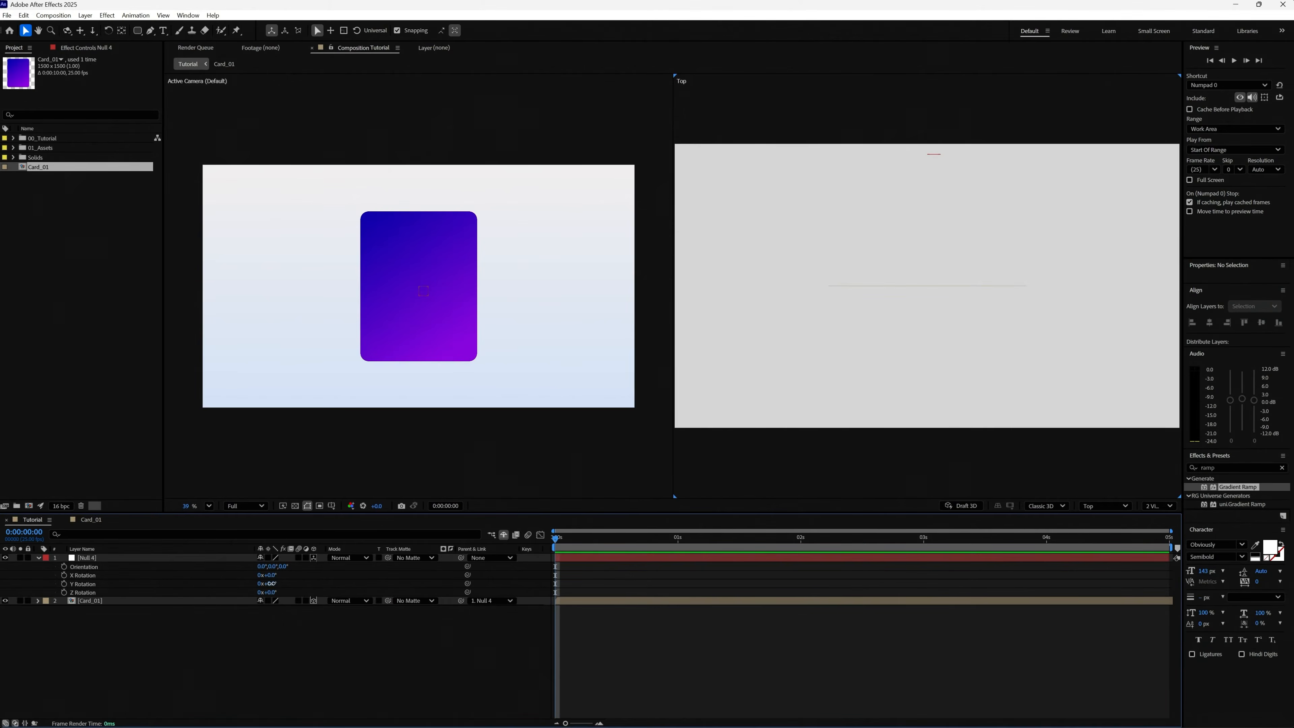
pyautogui.moveTo(270, 584); pyautogui.dragTo(240, 592)
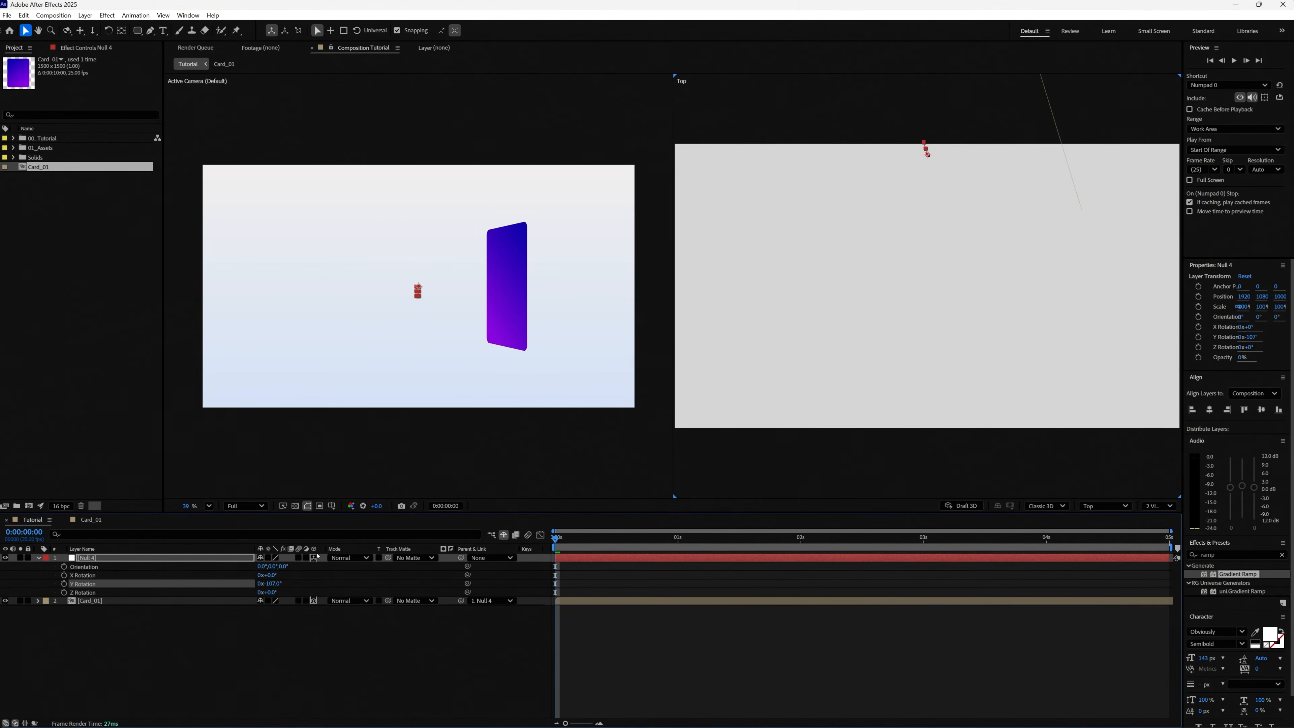
pyautogui.click(273, 583)
pyautogui.write('0')
pyautogui.press('Return')
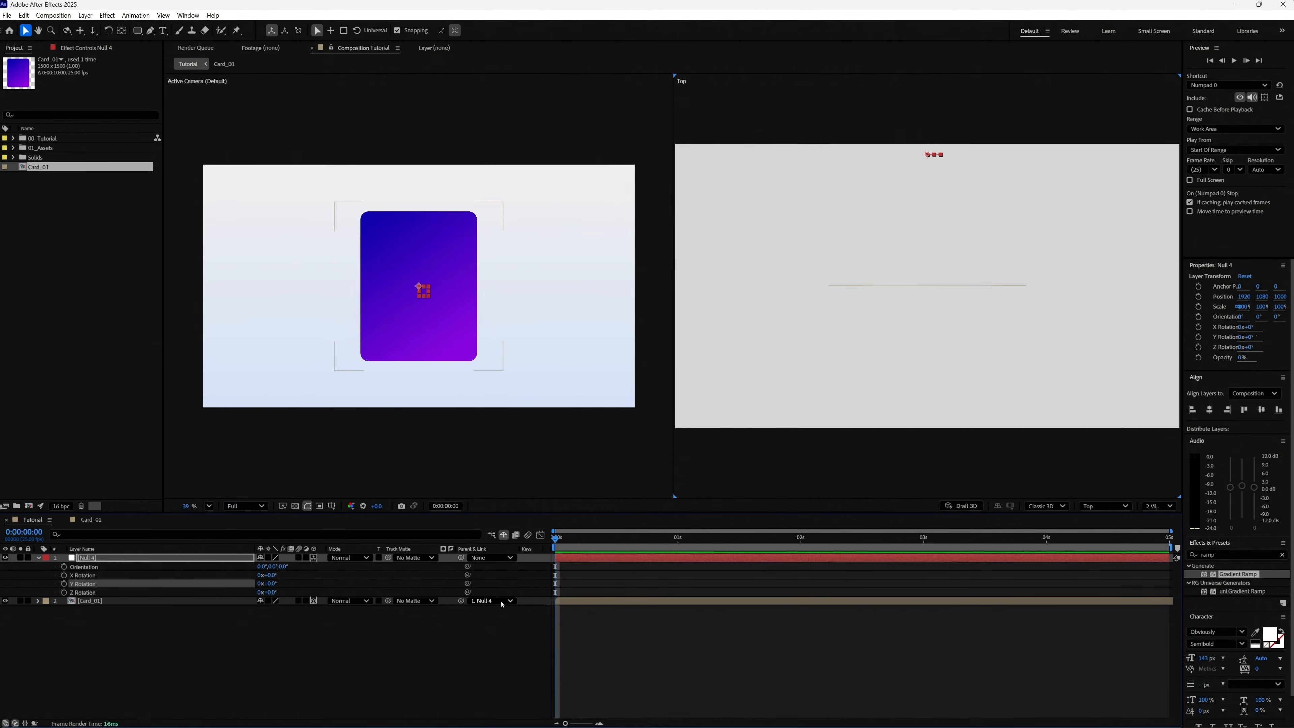
# Detach Card_01 from its parent, try out the null's Z position, and restore it to 1000.
pyautogui.click(491, 600)
pyautogui.click(501, 613)
pyautogui.press('p')
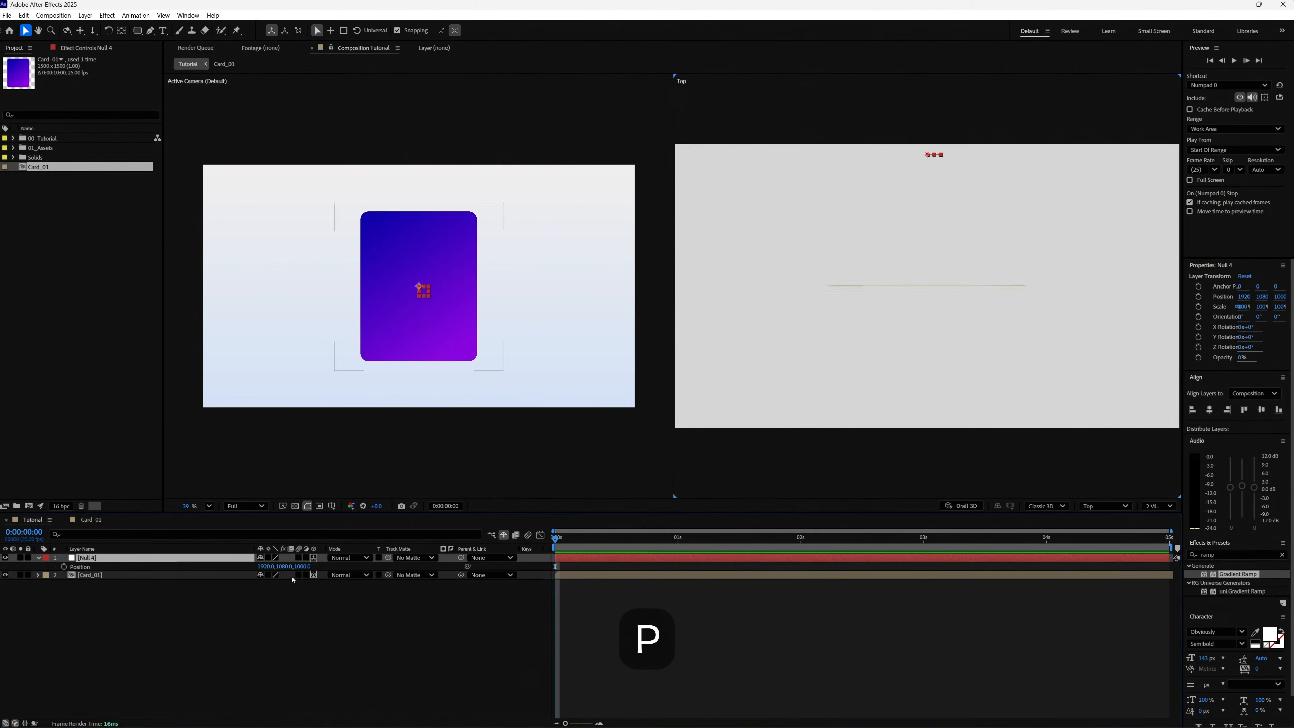
pyautogui.moveTo(302, 569)
pyautogui.mouseDown()
pyautogui.moveTo(306, 558)
pyautogui.moveTo(571, 559)
pyautogui.moveTo(25, 593)
pyautogui.moveTo(326, 564)
pyautogui.mouseUp()
pyautogui.click(304, 566)
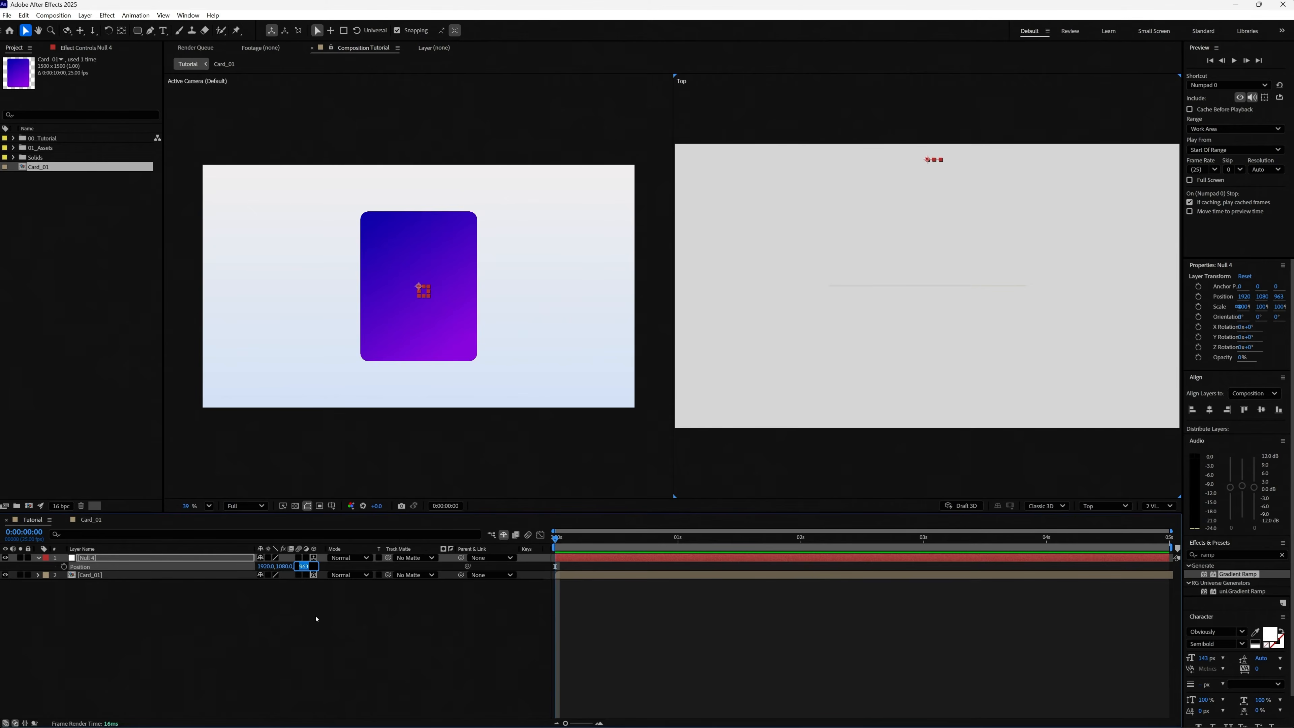
pyautogui.write('1000')
pyautogui.press('Return')
# Parent Card_01 to the null and return the composition to a single view.
pyautogui.moveTo(461, 576); pyautogui.dragTo(143, 563)
pyautogui.click(1166, 505)
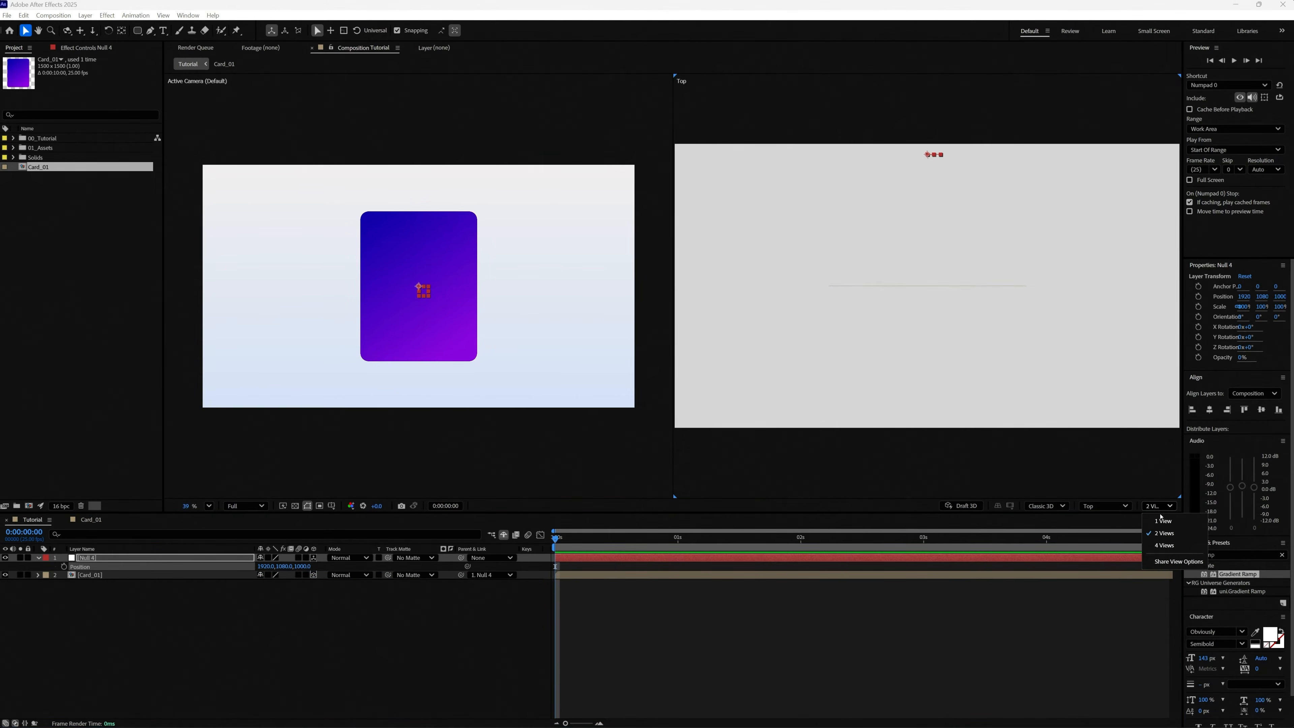
pyautogui.click(1163, 521)
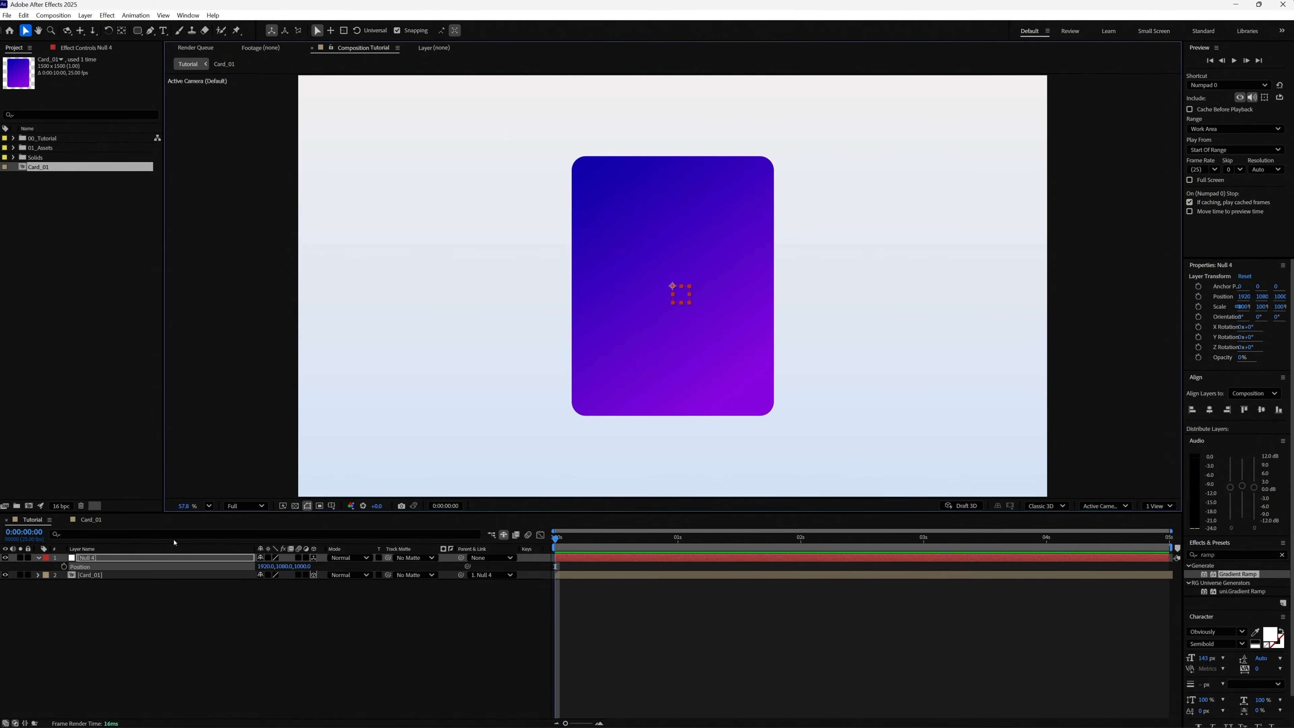
# Test the card's orbit by rotating the null around Y in both directions, and reset Y Rotation to 0°.
pyautogui.click(168, 557)
pyautogui.press('r')
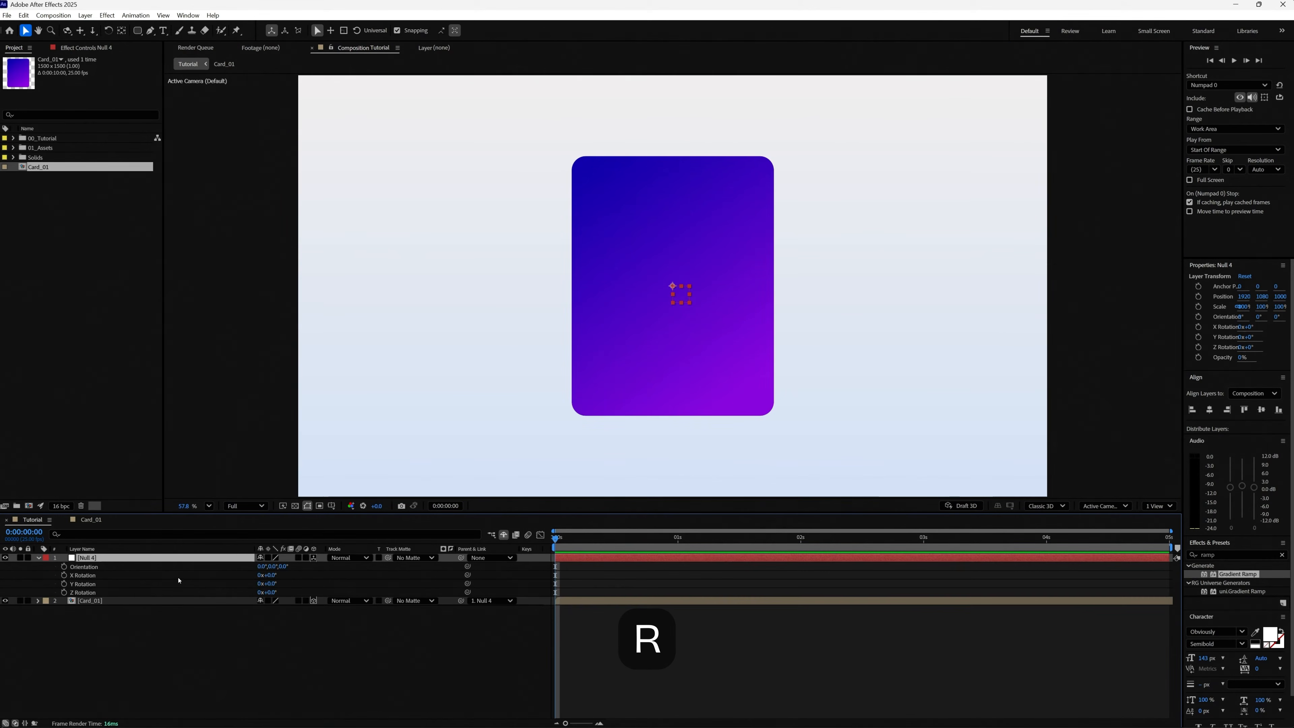
pyautogui.moveTo(269, 584); pyautogui.dragTo(383, 579)
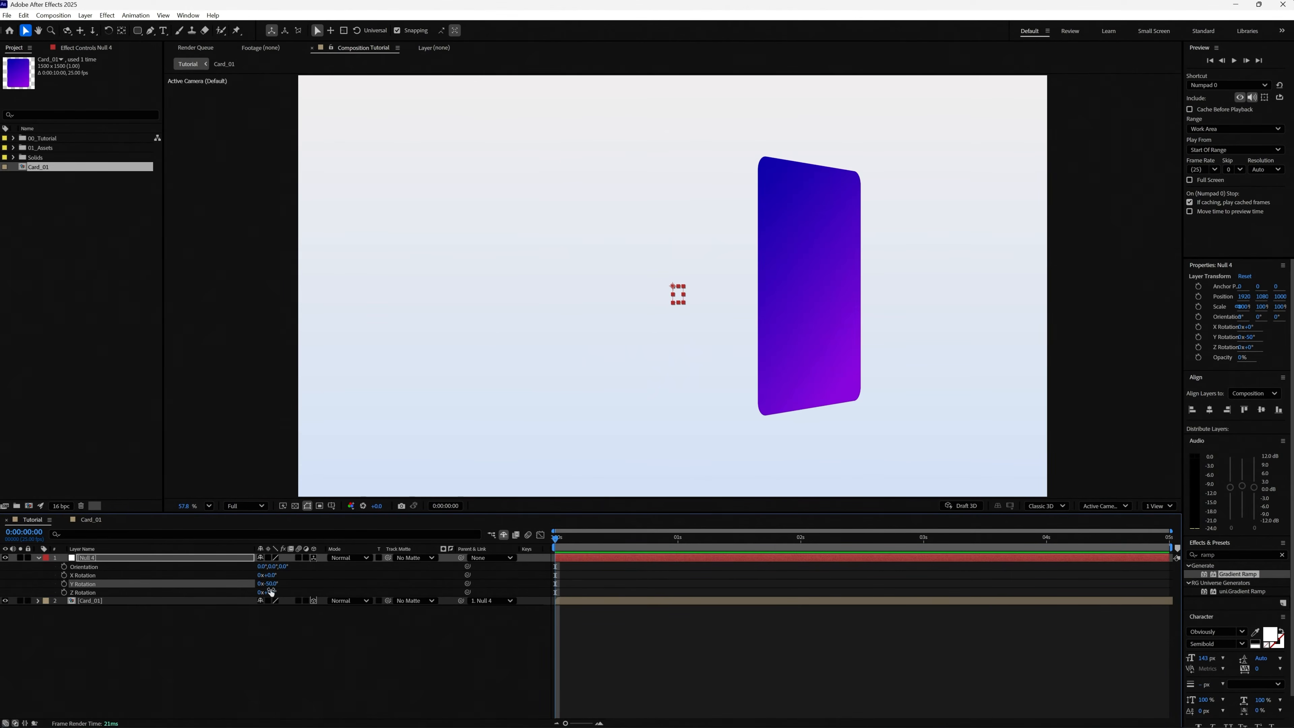
pyautogui.moveTo(269, 583); pyautogui.dragTo(119, 582)
pyautogui.click(274, 583)
pyautogui.write('0')
pyautogui.press('Return')
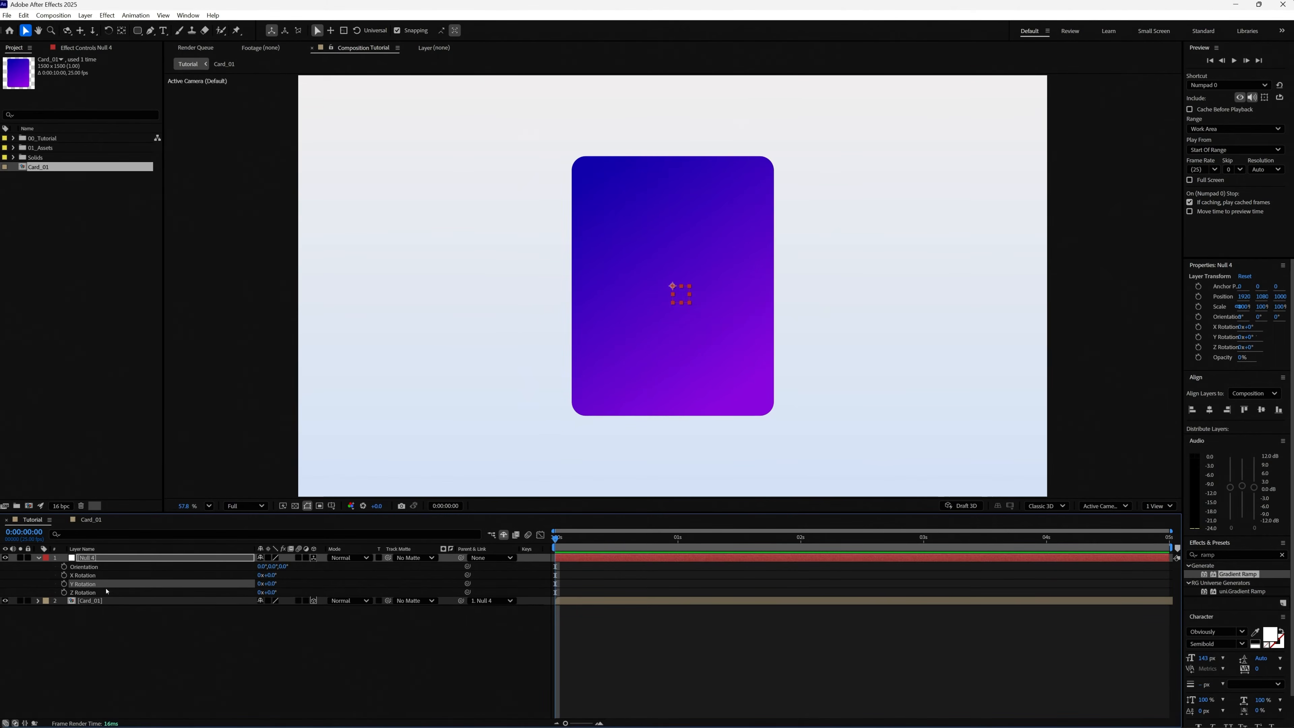
# Set the Card_01 layer's auto-orientation to Orient Towards Camera.
pyautogui.rightClick(102, 603)
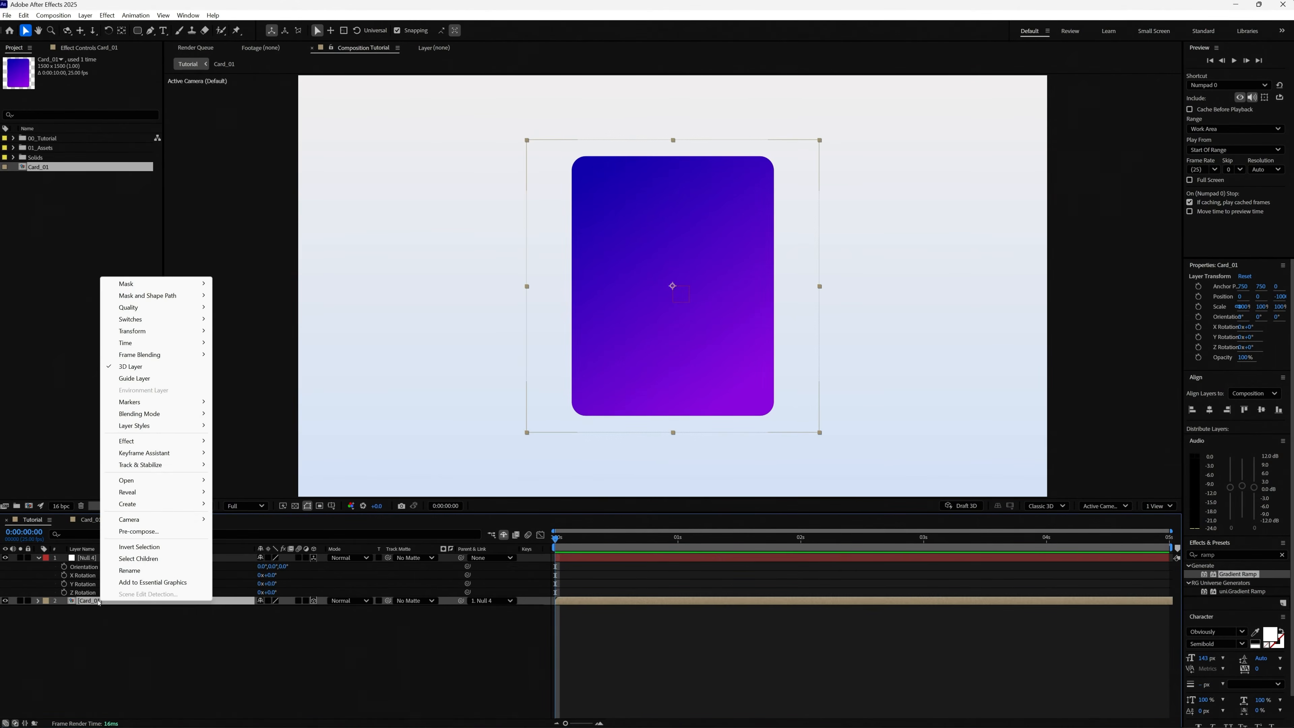
pyautogui.moveTo(170, 334)
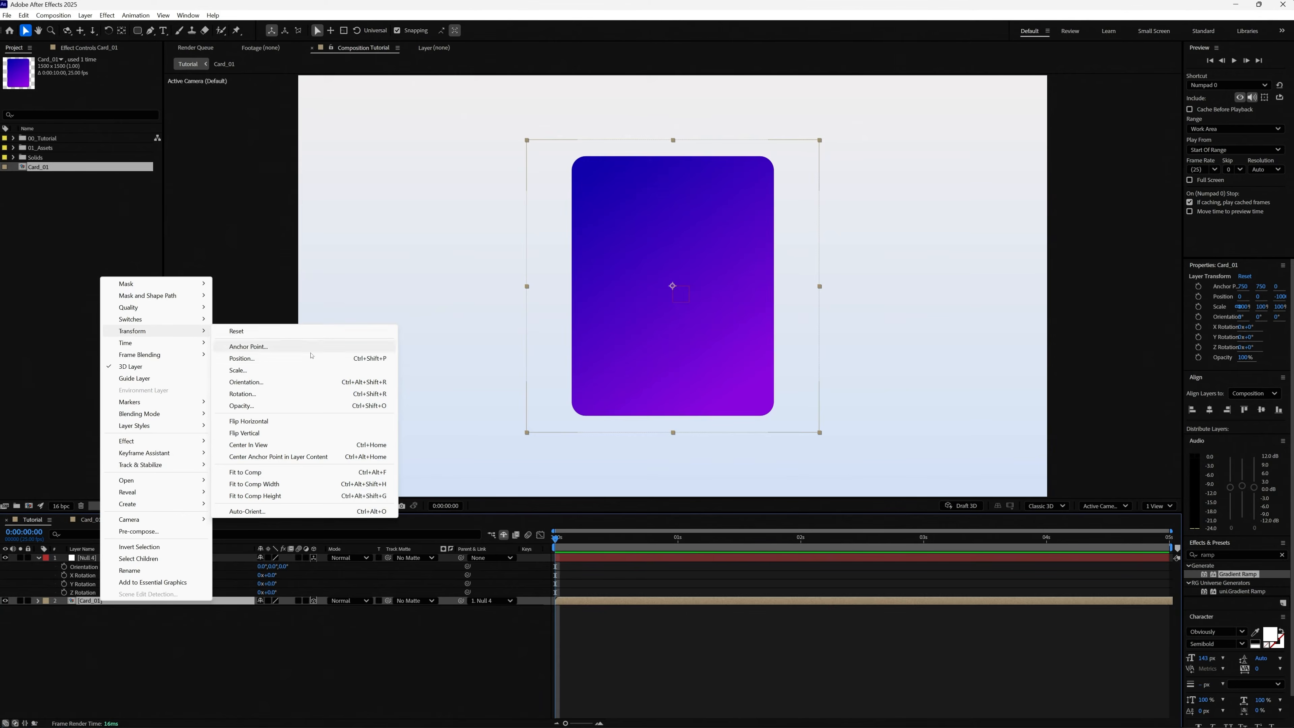
pyautogui.click(276, 511)
pyautogui.click(557, 372)
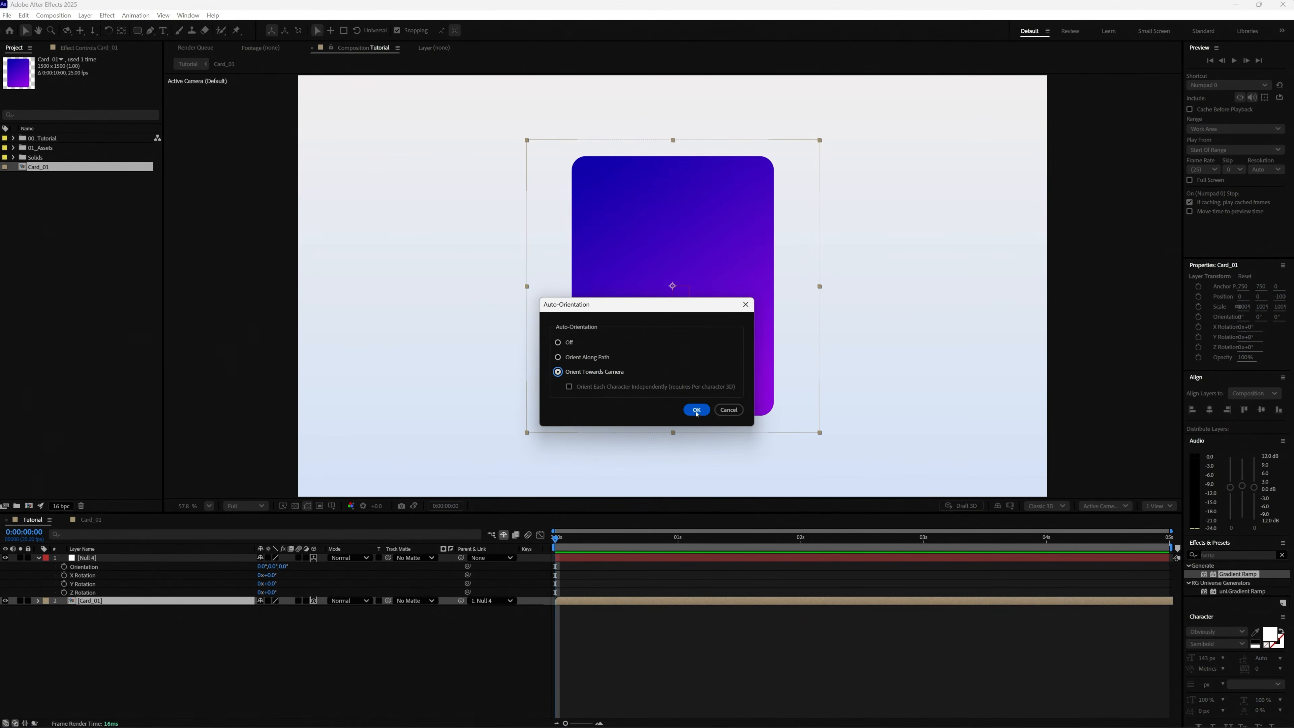
pyautogui.click(695, 411)
# Check the camera-facing card by changing the null's Y Rotation, and set it back to 0°.
pyautogui.moveTo(274, 581)
pyautogui.mouseDown()
pyautogui.moveTo(426, 569)
pyautogui.moveTo(281, 589)
pyautogui.mouseUp()
pyautogui.click(274, 583)
pyautogui.write('0')
pyautogui.press('Return')
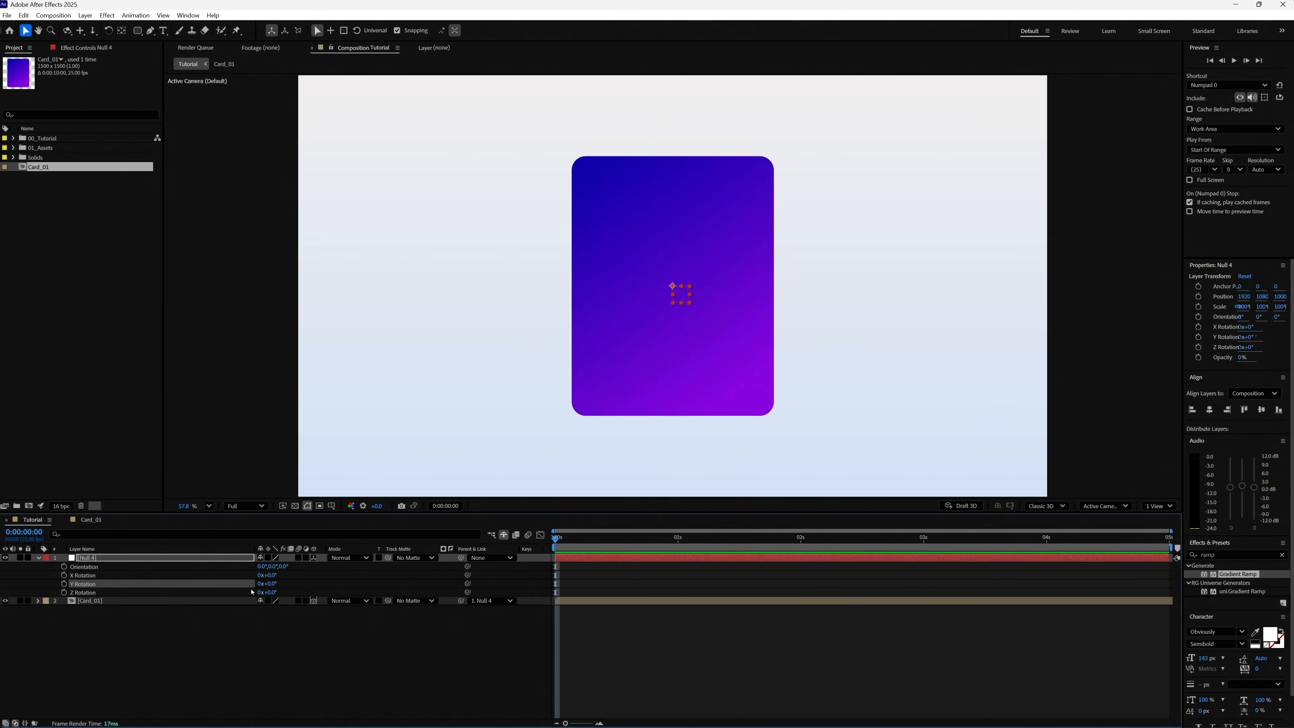
# Collapse the null's properties and duplicate the Card_01 layer until there are five cards.
pyautogui.click(42, 559)
pyautogui.click(104, 566)
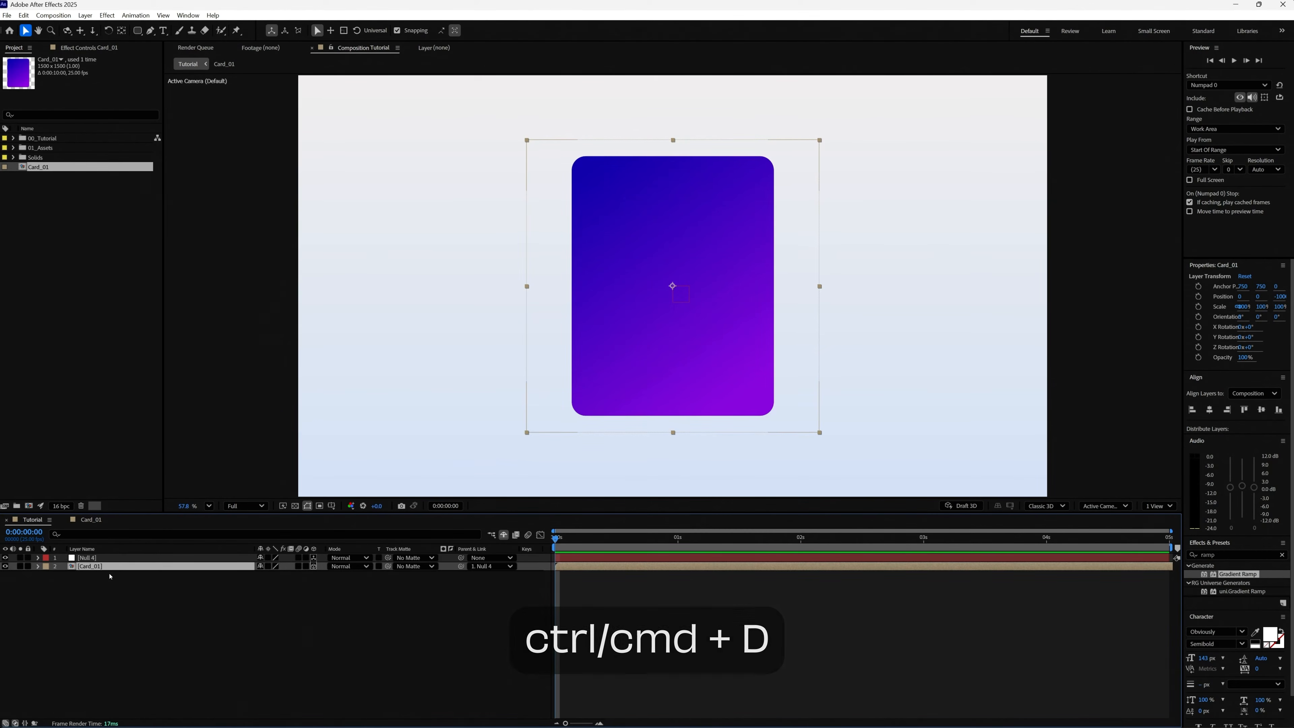
pyautogui.hotkey('ctrl', 'd')
pyautogui.hotkey('ctrl', 'd')
pyautogui.hotkey('ctrl', 'd')
pyautogui.hotkey('ctrl', 'd')
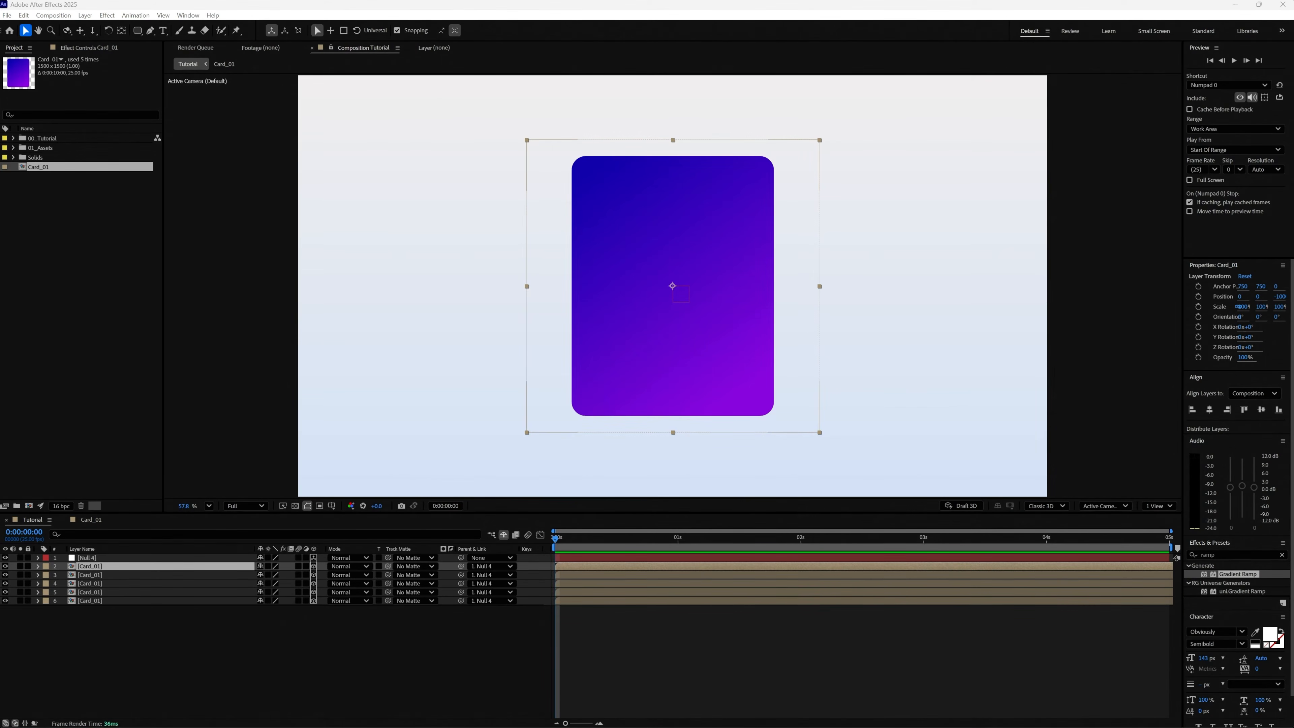
# Switch to Calculator and divide 360 by 5 to get the angle between the cards.
pyautogui.moveTo(898, 286); pyautogui.dragTo(633, 245)
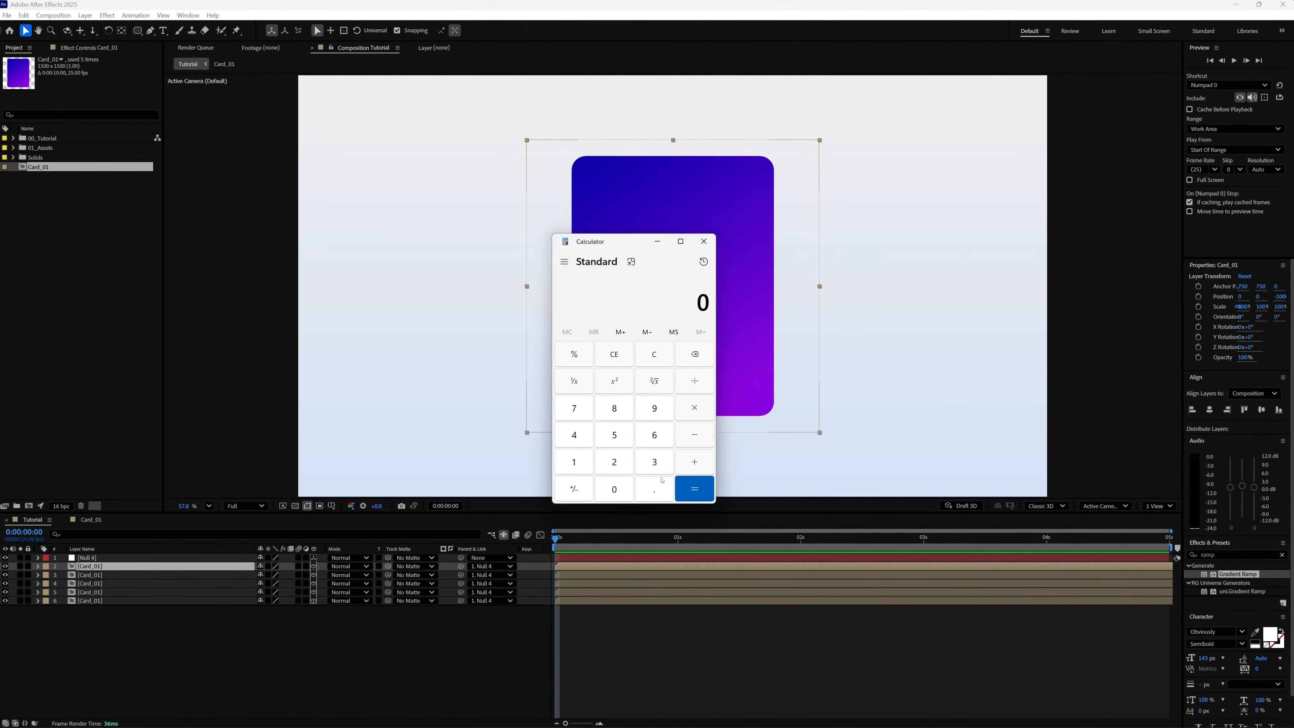
pyautogui.click(651, 469)
pyautogui.click(646, 437)
pyautogui.click(621, 489)
pyautogui.click(687, 385)
pyautogui.click(609, 438)
pyautogui.click(694, 488)
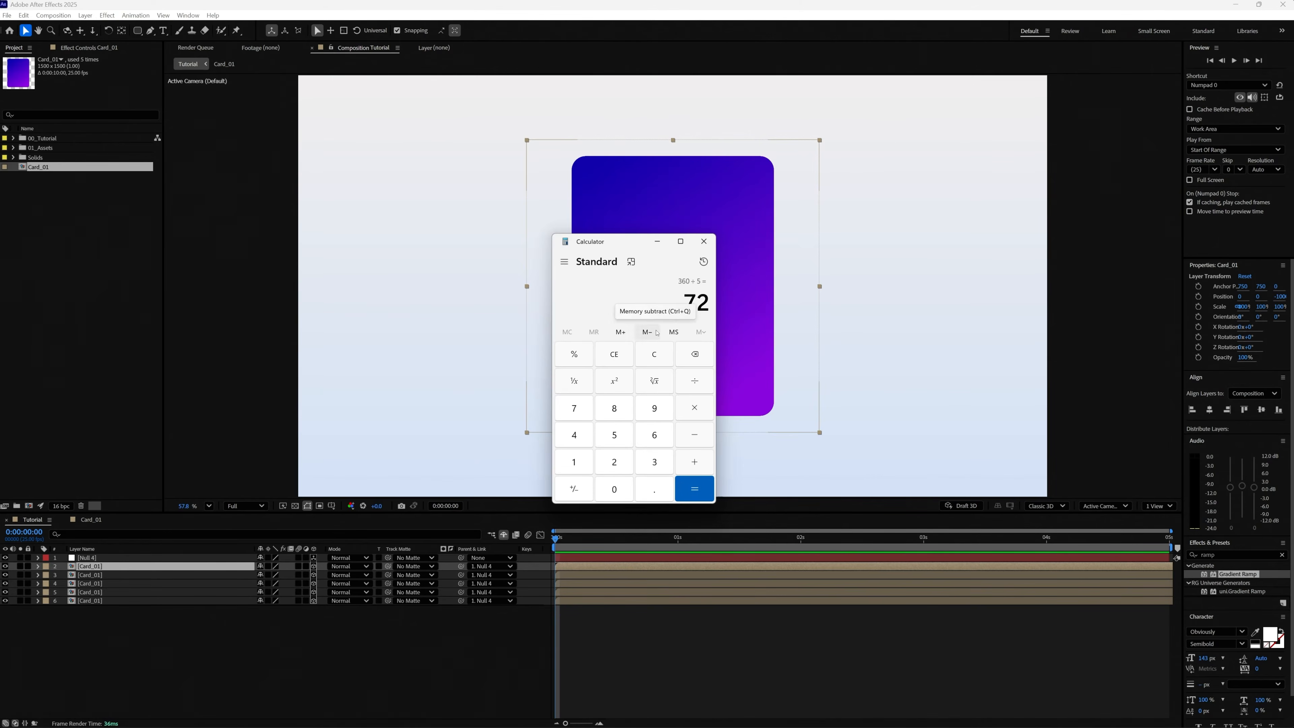
pyautogui.moveTo(635, 244); pyautogui.dragTo(1293, 246)
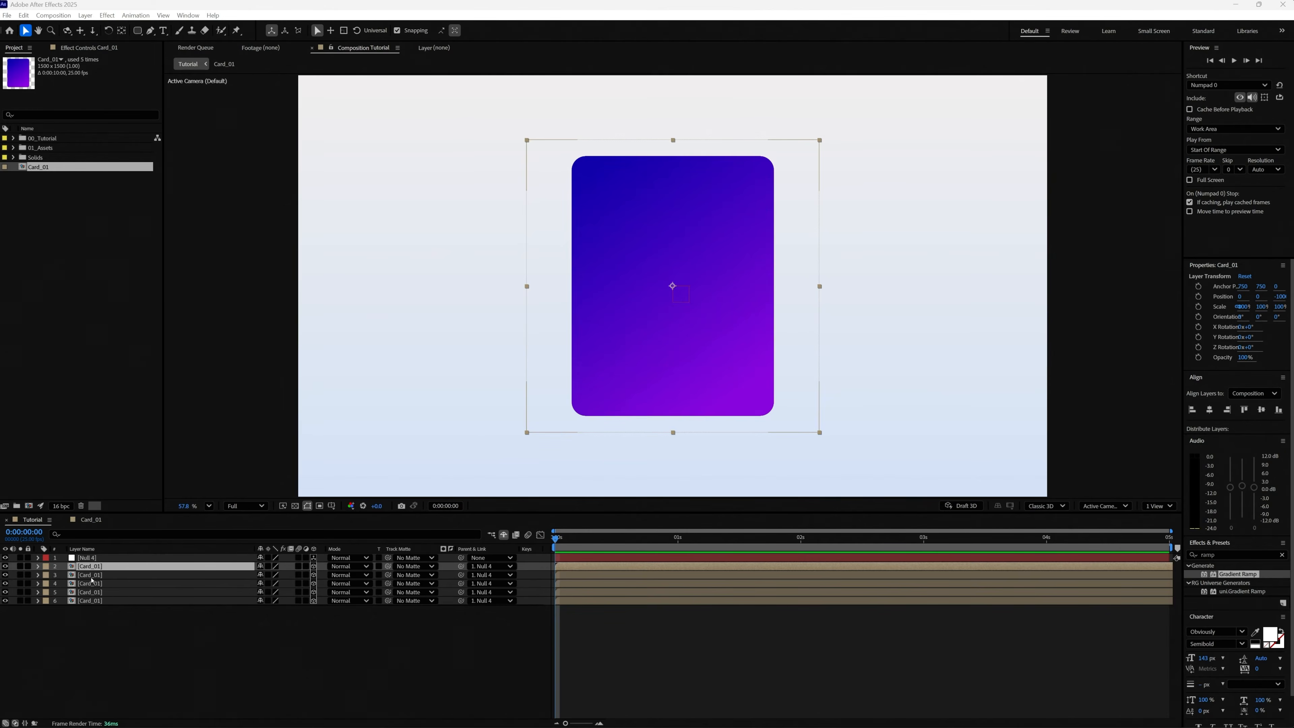
# Set the parent of the four lower Card_01 layers to None, and select the uppermost Card_01 layer.
pyautogui.click(98, 576)
pyautogui.keyDown('shift'); pyautogui.click(93, 601); pyautogui.keyUp('shift')
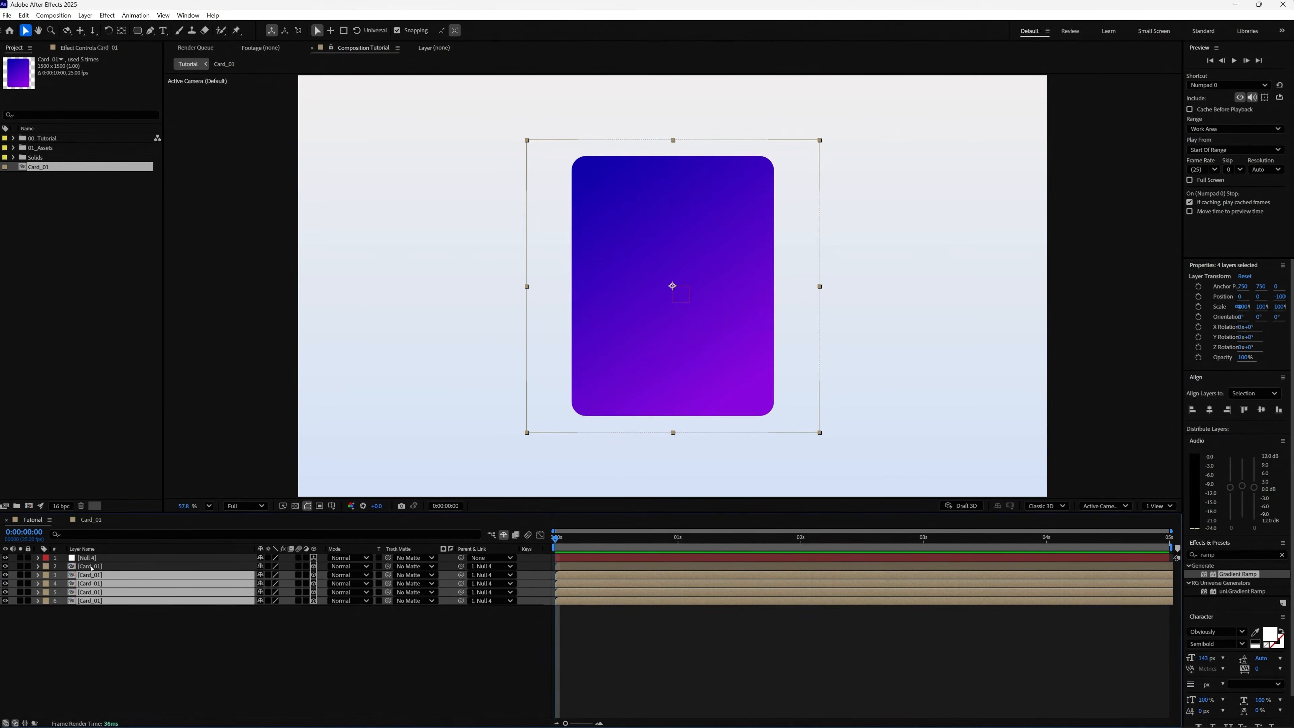
pyautogui.click(488, 574)
pyautogui.click(483, 585)
pyautogui.click(575, 566)
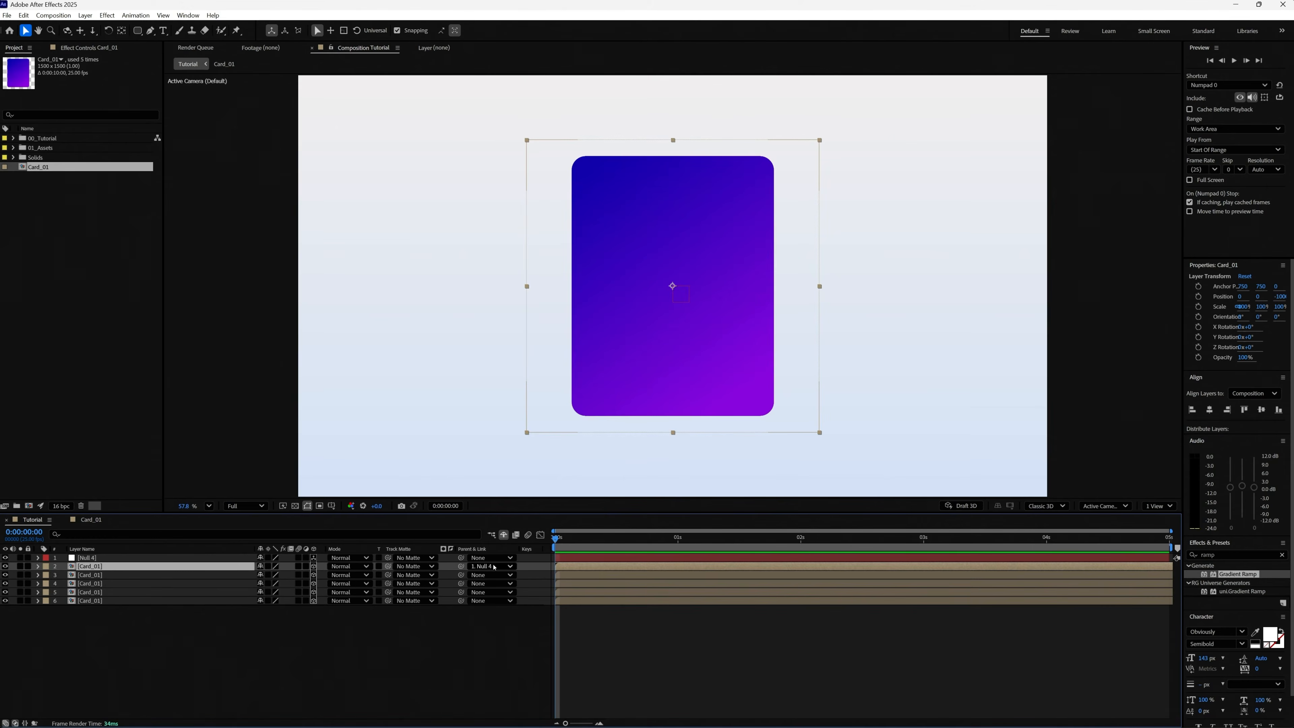
# Set the null's Y Rotation to 72° and parent the second Card_01 layer to the null.
pyautogui.click(156, 559)
pyautogui.press('r')
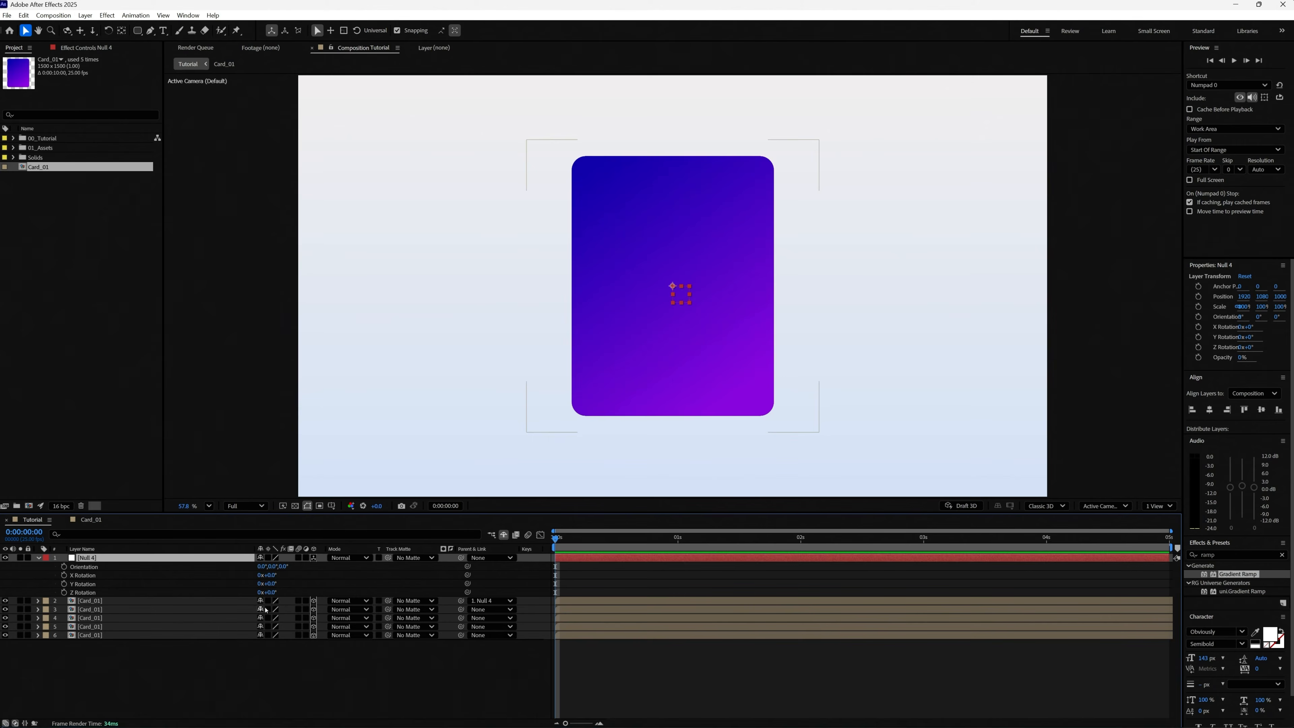
pyautogui.click(272, 583)
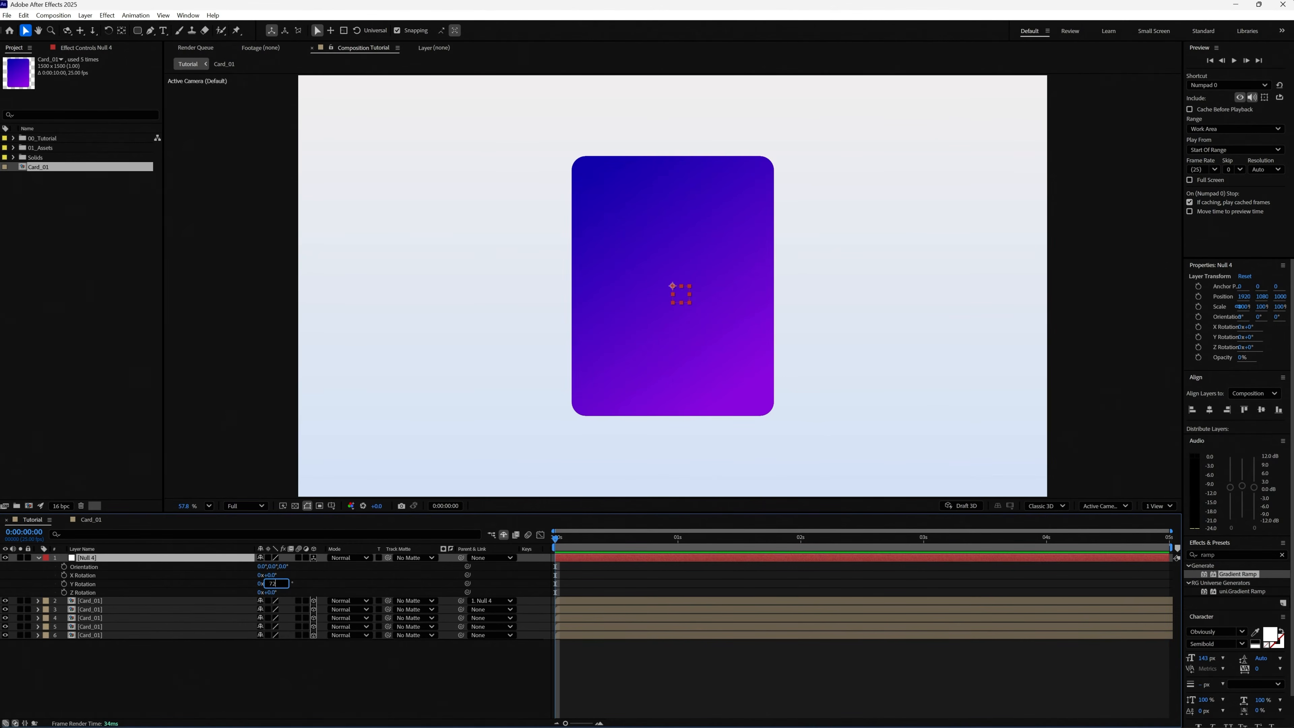
pyautogui.press('Return')
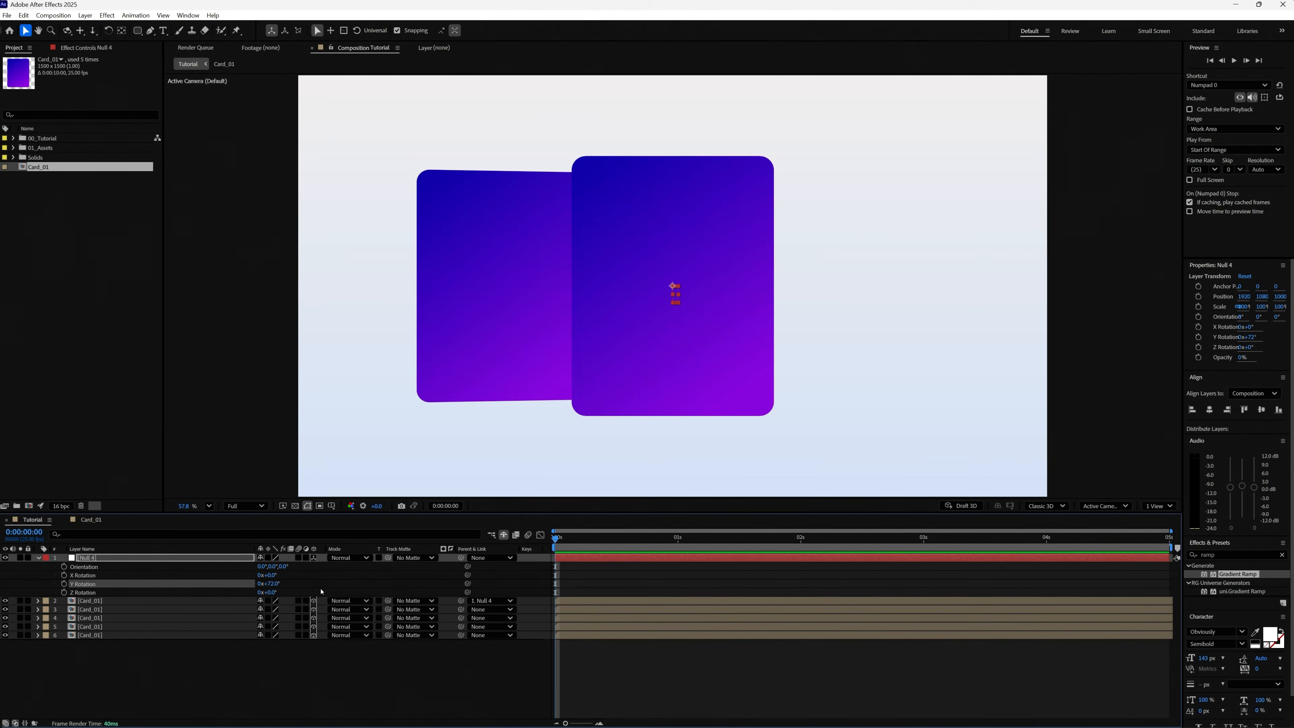
pyautogui.moveTo(458, 613); pyautogui.dragTo(152, 561)
# Rotate the null a further 72° in Y and parent the third Card_01 layer to it.
pyautogui.click(273, 583)
pyautogui.click(280, 585)
pyautogui.press('Return')
pyautogui.moveTo(461, 618); pyautogui.dragTo(130, 561)
# Set the null's Y Rotation to 216° and parent the fourth Card_01 layer to the null.
pyautogui.click(283, 584)
pyautogui.click(283, 584)
pyautogui.press('Return')
pyautogui.moveTo(460, 627); pyautogui.dragTo(148, 561)
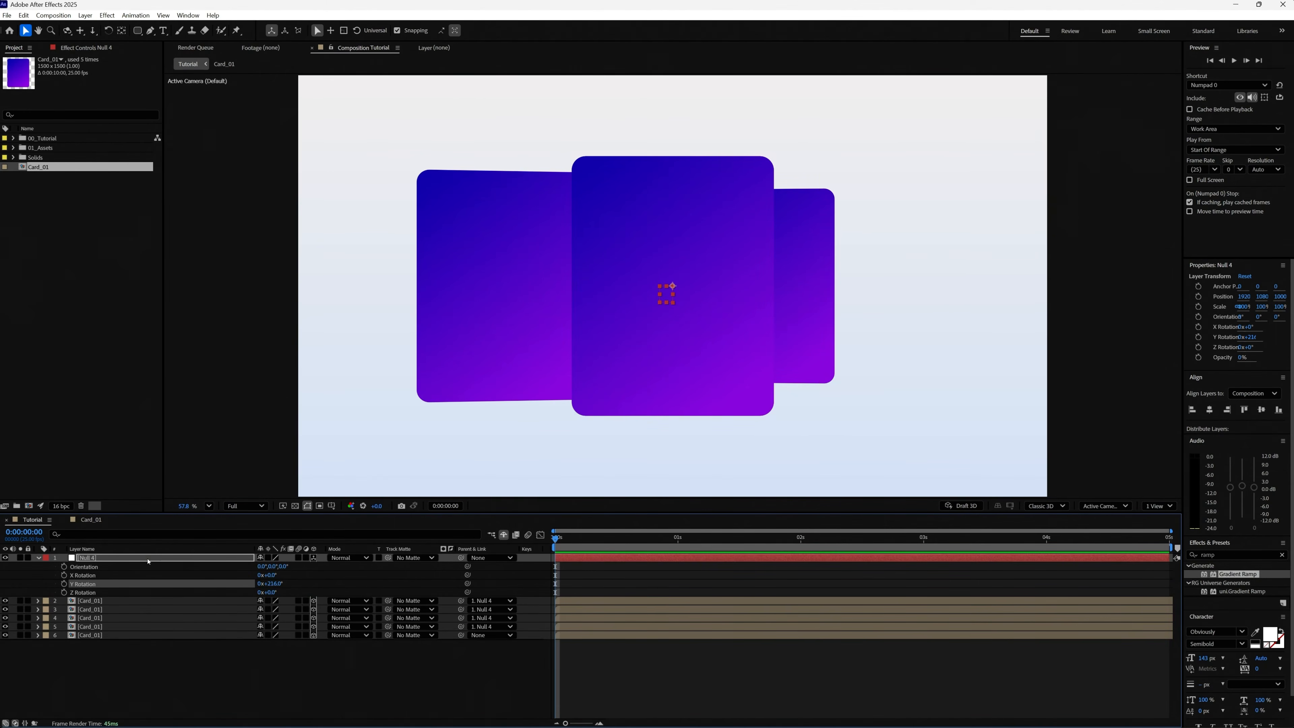
# Add 72° to the null's Y Rotation for a value of 288°, and parent the lowest Card_01 layer to the null.
pyautogui.click(275, 584)
pyautogui.write('+72')
pyautogui.press('Return')
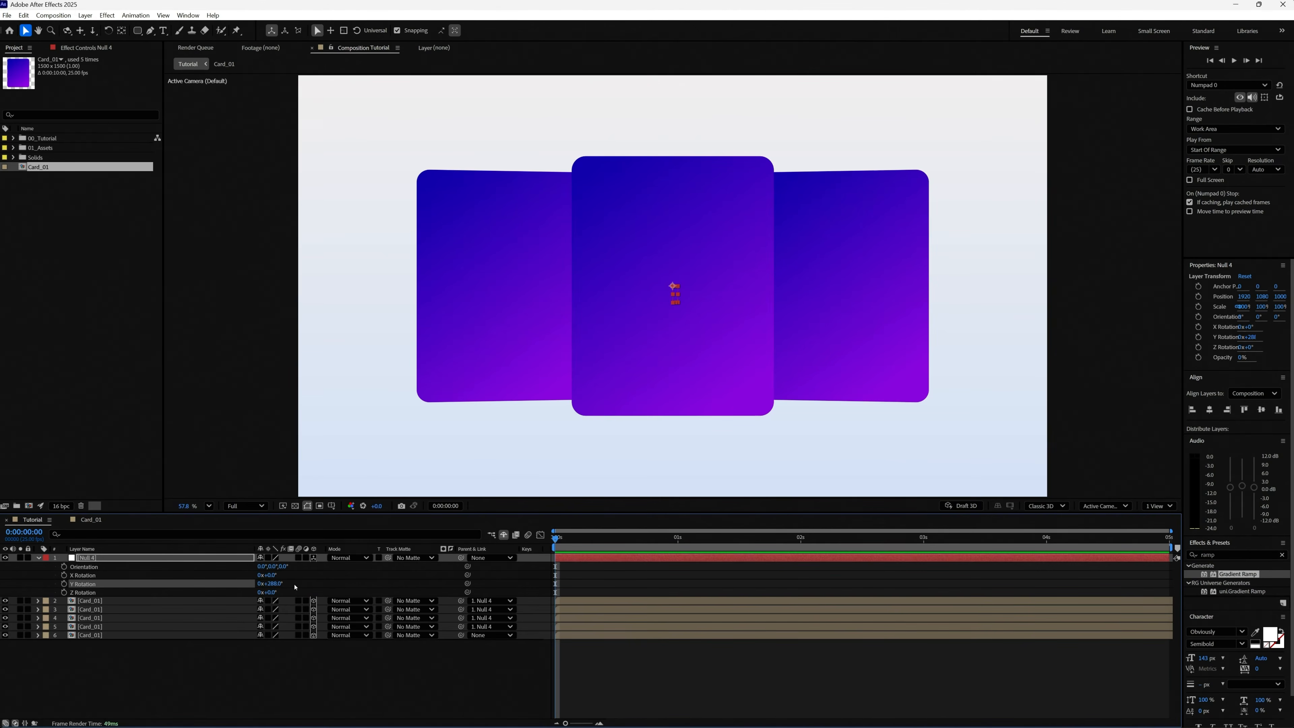
pyautogui.moveTo(461, 634); pyautogui.dragTo(173, 560)
# Turn the null about Y to test the carousel, inspect the rotation properties of all five cards, and collapse the properties.
pyautogui.moveTo(278, 583); pyautogui.dragTo(200, 585)
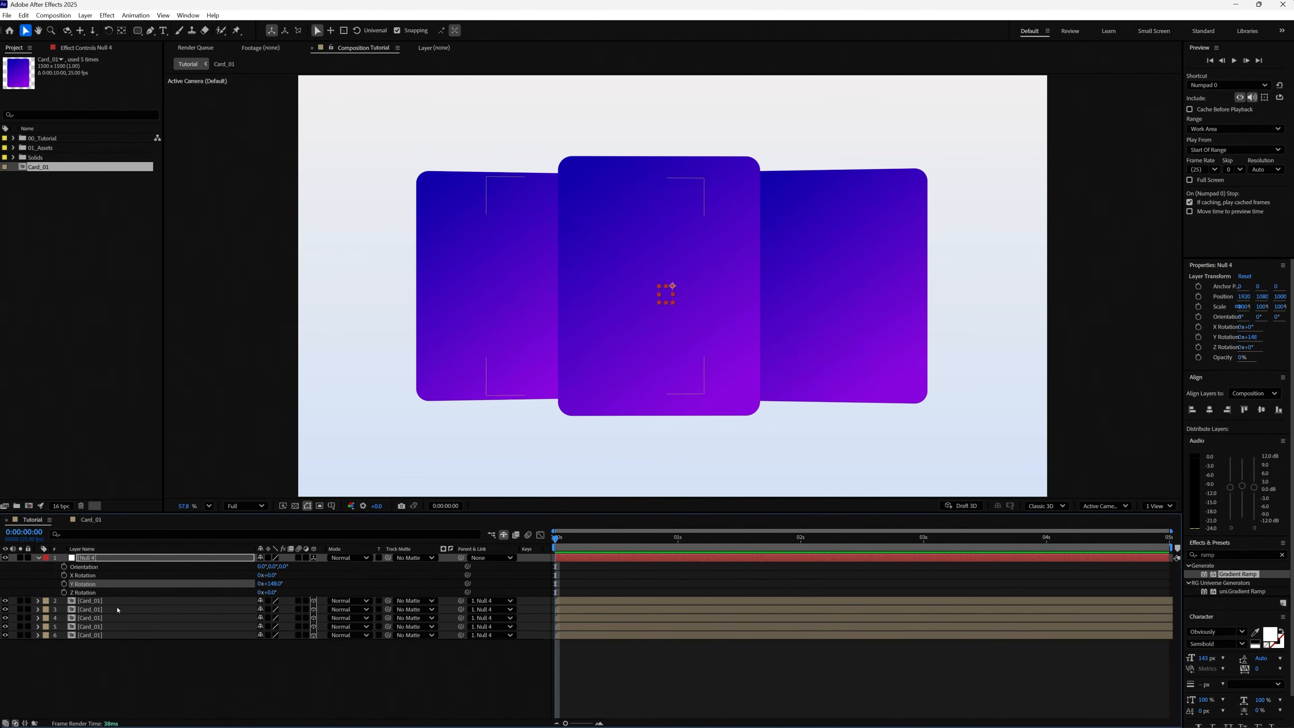
pyautogui.click(109, 600)
pyautogui.keyDown('shift'); pyautogui.click(109, 635); pyautogui.keyUp('shift')
pyautogui.press('r')
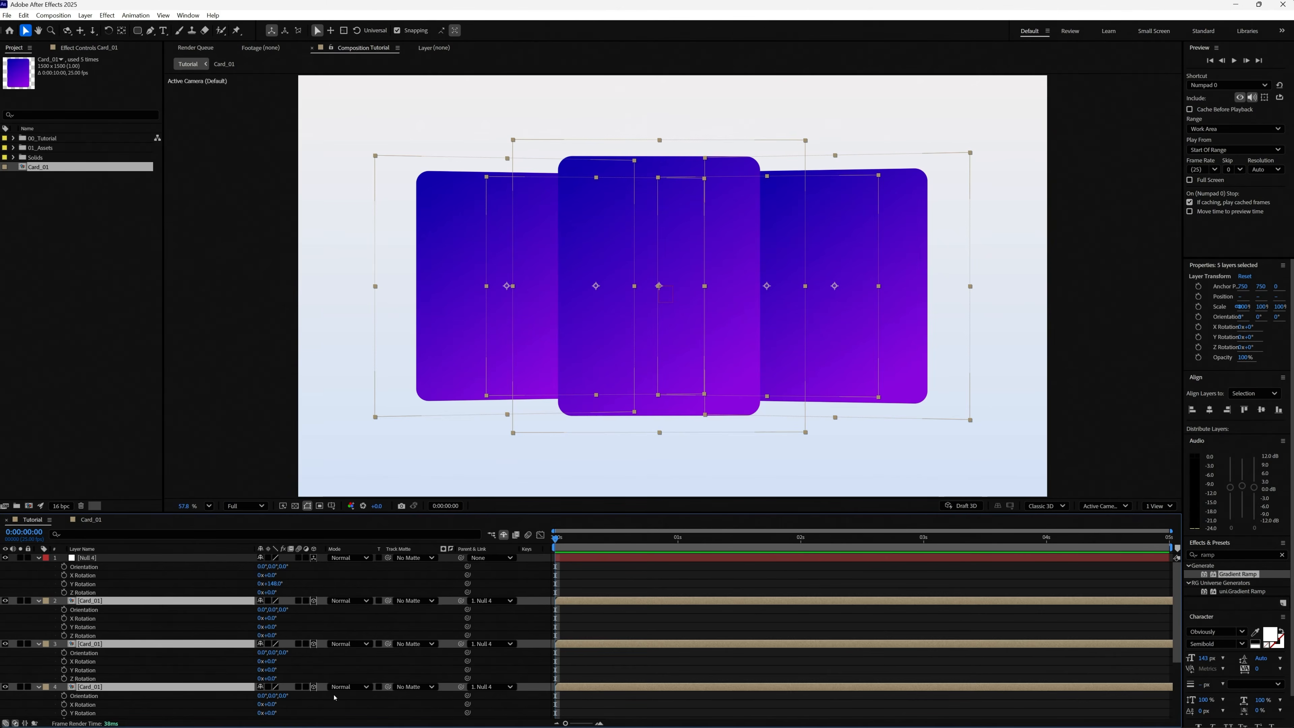
pyautogui.scroll(-3, 532, 568)
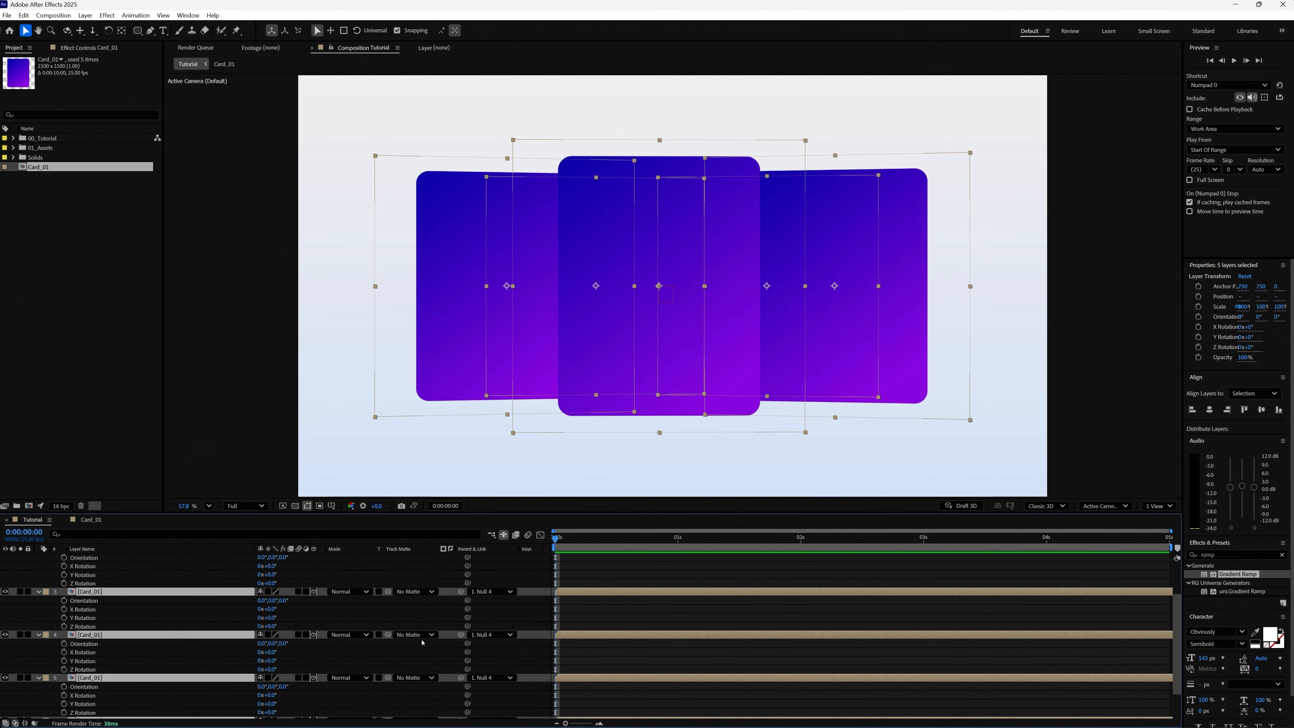
pyautogui.scroll(3, 1177, 637)
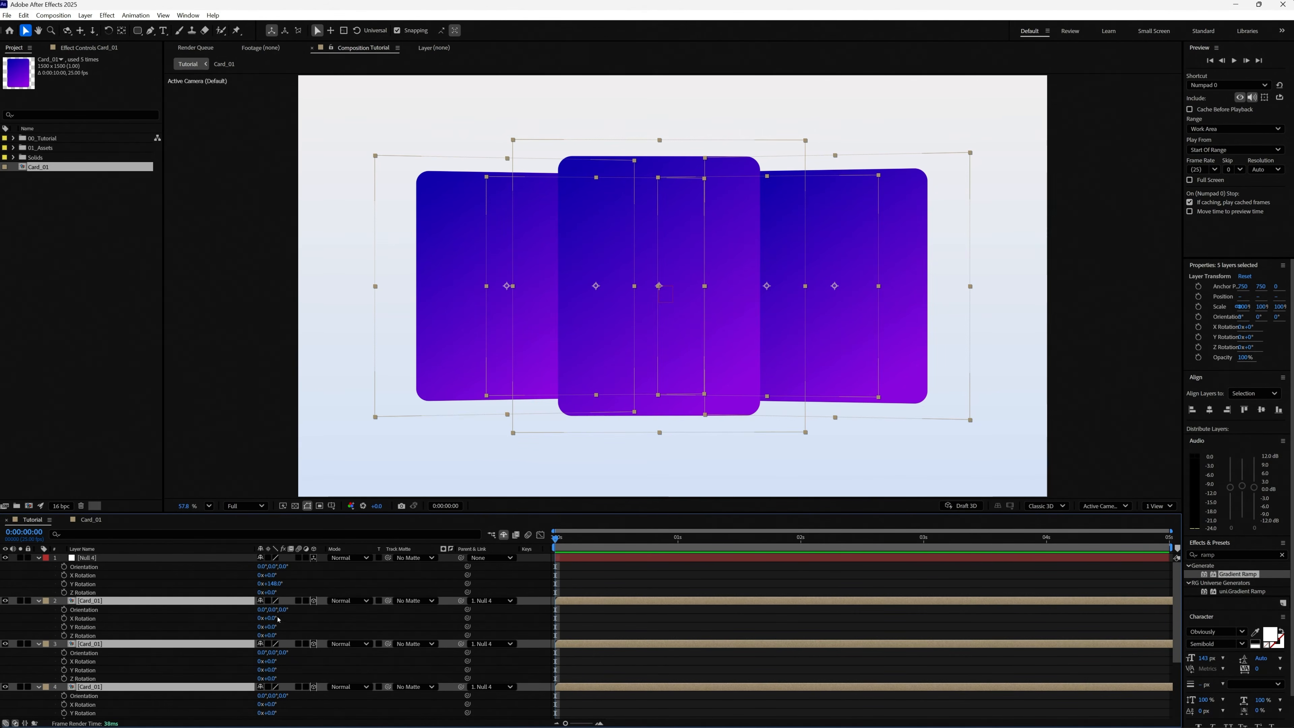
pyautogui.press('r')
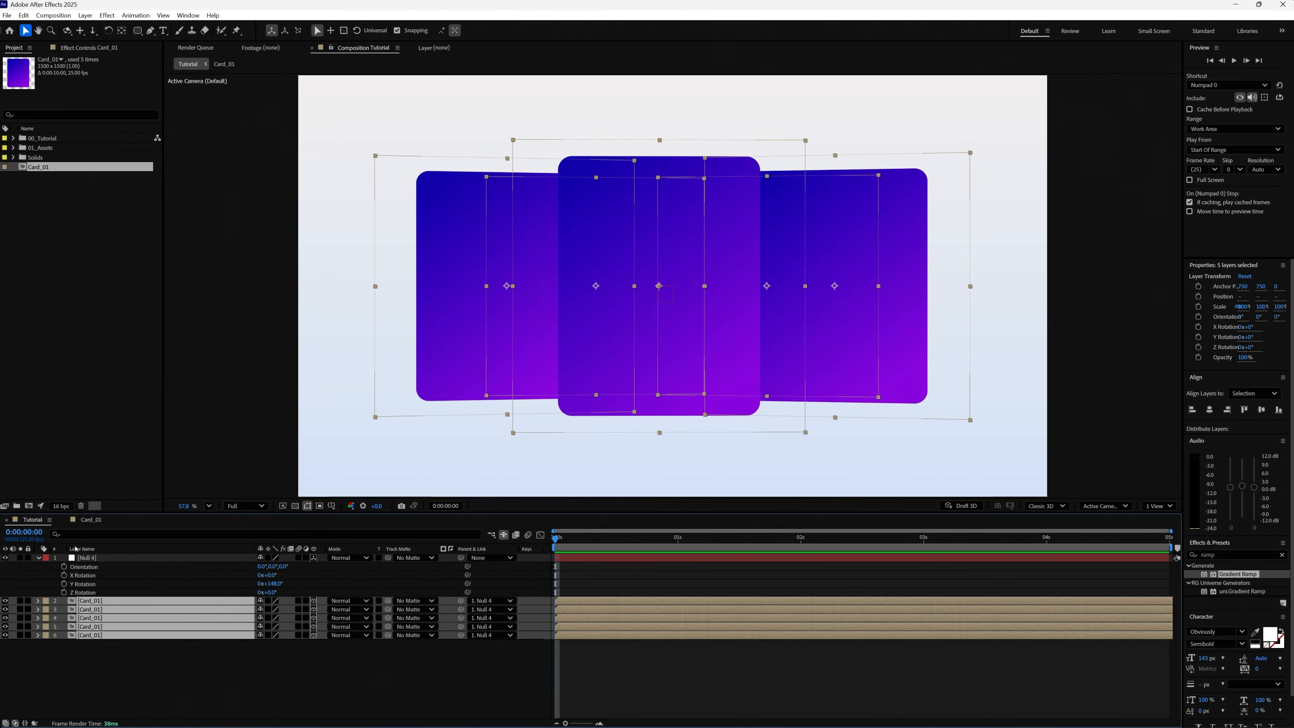
pyautogui.click(69, 559)
pyautogui.press('r')
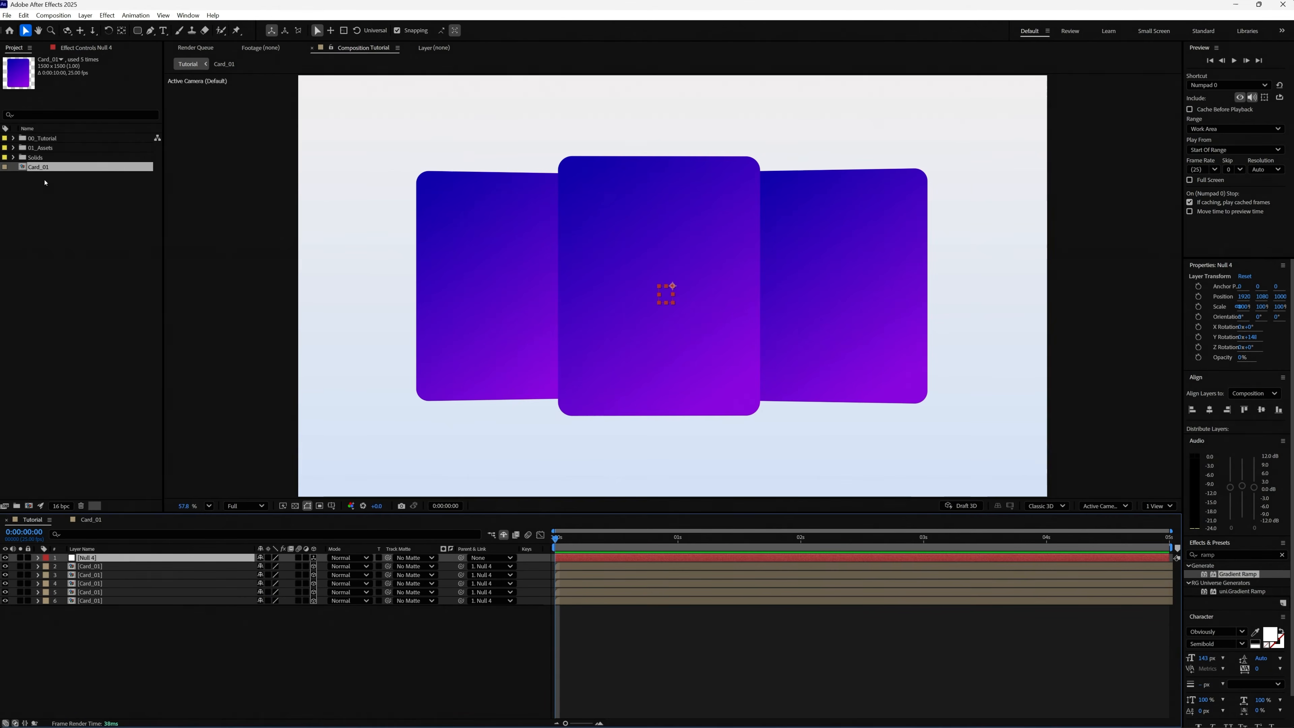
# Duplicate the Card_01 composition in the project four times, up to Card_05.
pyautogui.click(44, 180)
pyautogui.click(47, 169)
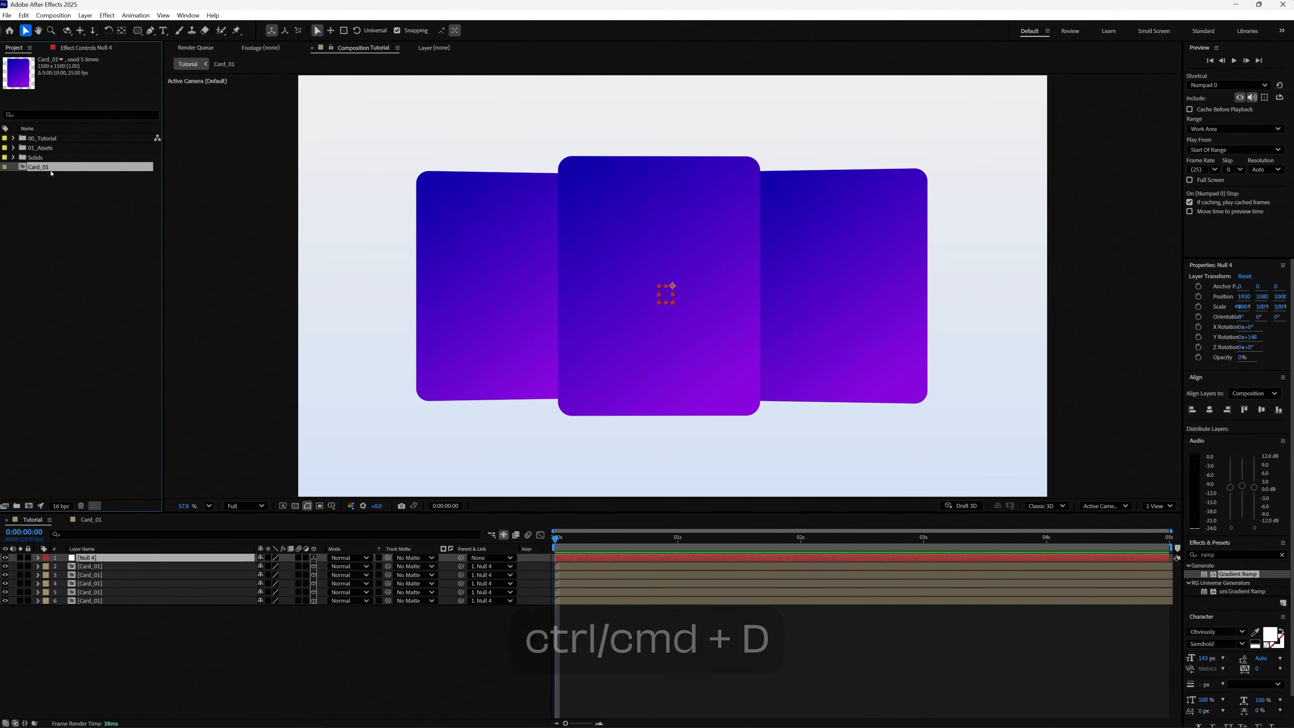
pyautogui.hotkey('ctrl', 'd')
pyautogui.hotkey('ctrl', 'd')
pyautogui.hotkey('ctrl', 'd')
pyautogui.hotkey('ctrl', 'd')
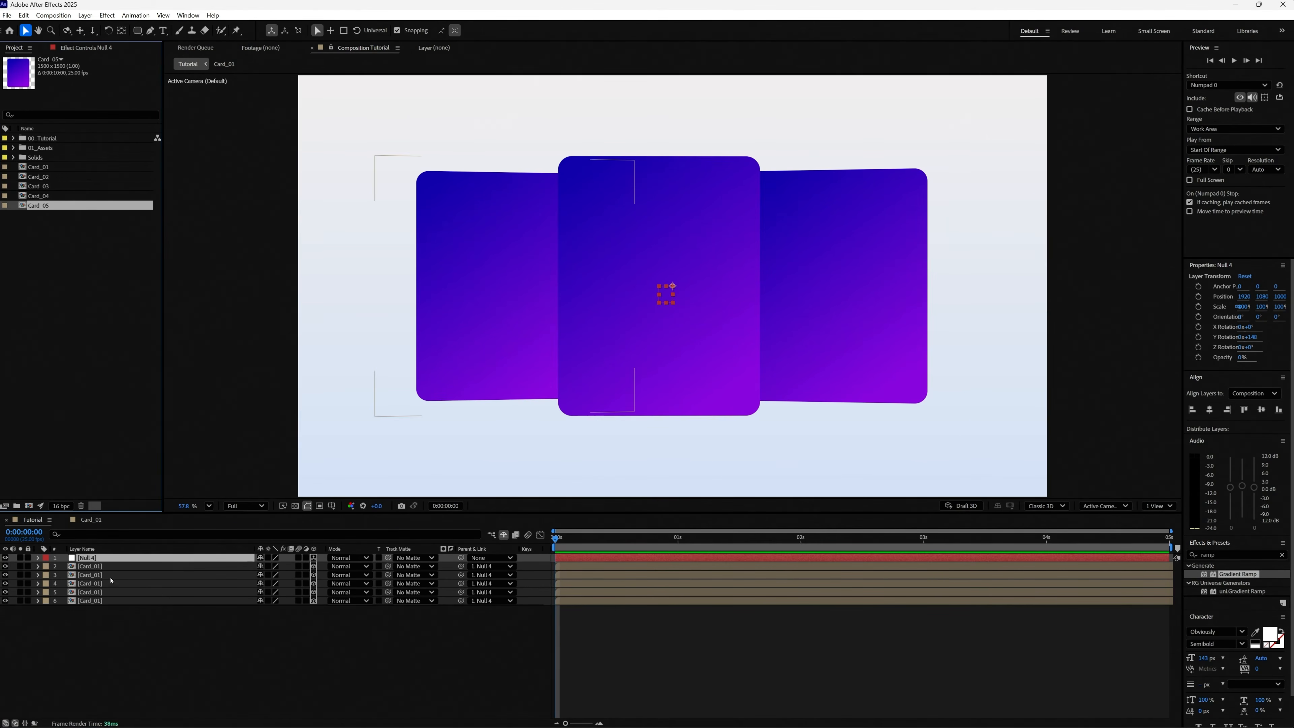
# Replace the sources of the four lower card layers with Card_02, Card_03, Card_04 and Card_05, in order.
pyautogui.click(489, 282)
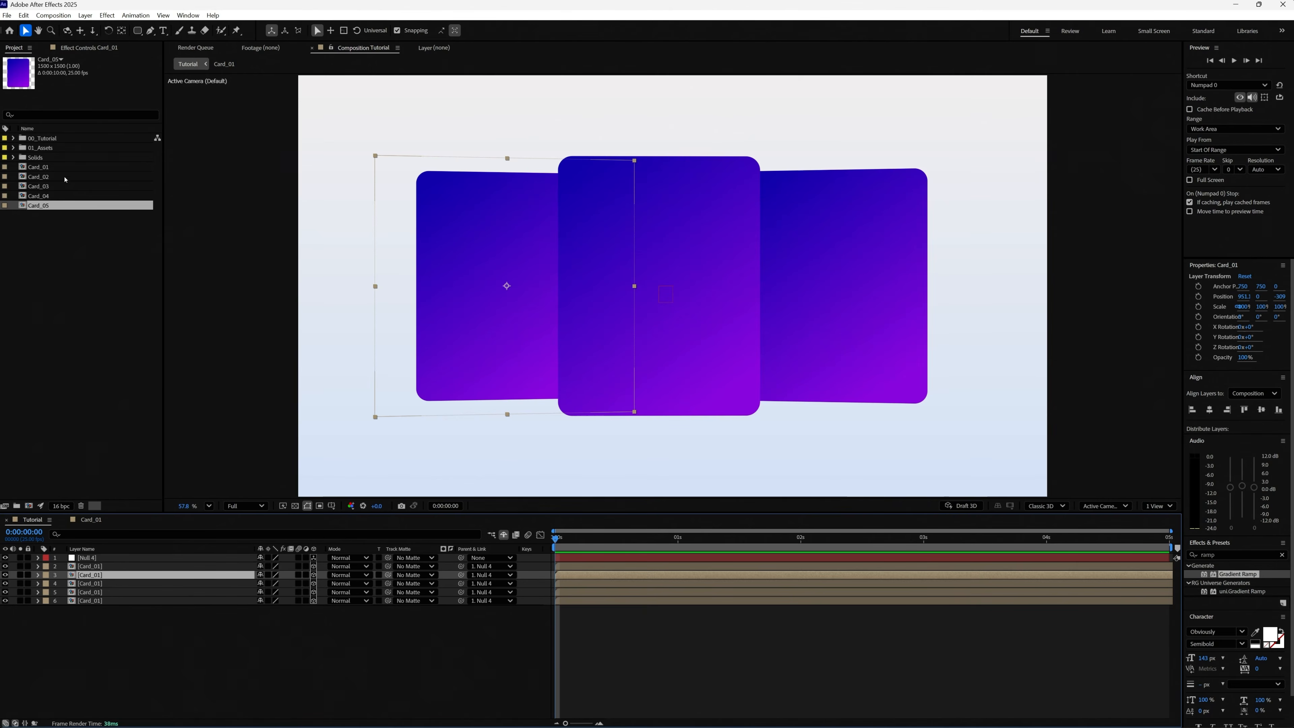
pyautogui.moveTo(65, 176); pyautogui.dragTo(104, 581)
pyautogui.moveTo(53, 189); pyautogui.dragTo(96, 586)
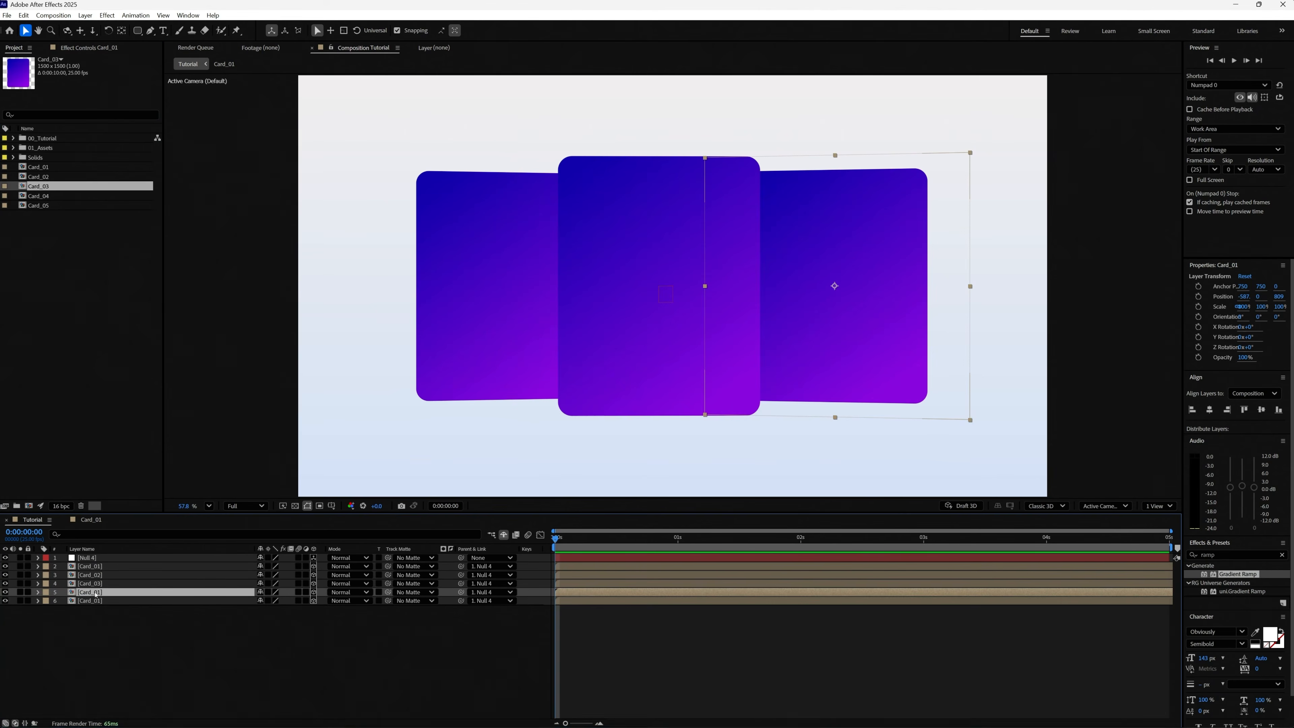
pyautogui.moveTo(64, 197); pyautogui.dragTo(97, 592)
pyautogui.moveTo(71, 211); pyautogui.dragTo(112, 606)
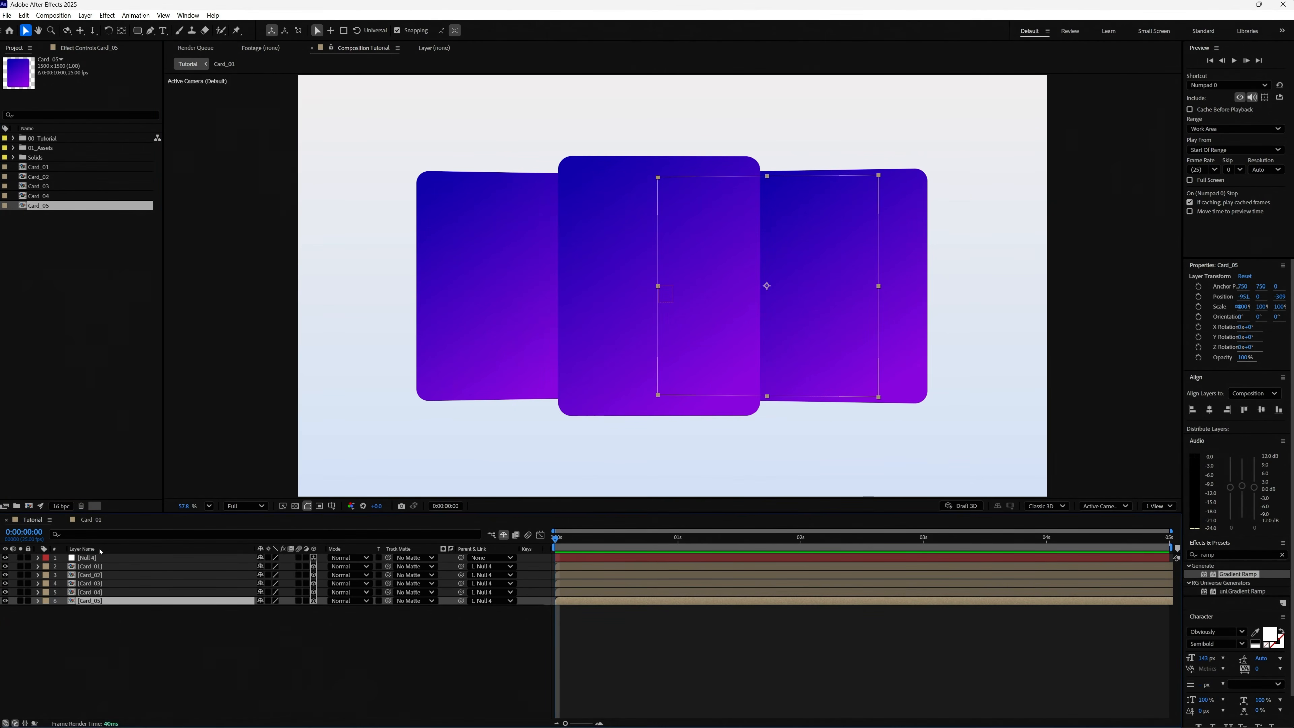
# In the Card_02 composition, change the Gradient Ramp's start color to a salmon pink, and return to the Tutorial composition.
pyautogui.doubleClick(89, 574)
pyautogui.click(103, 559)
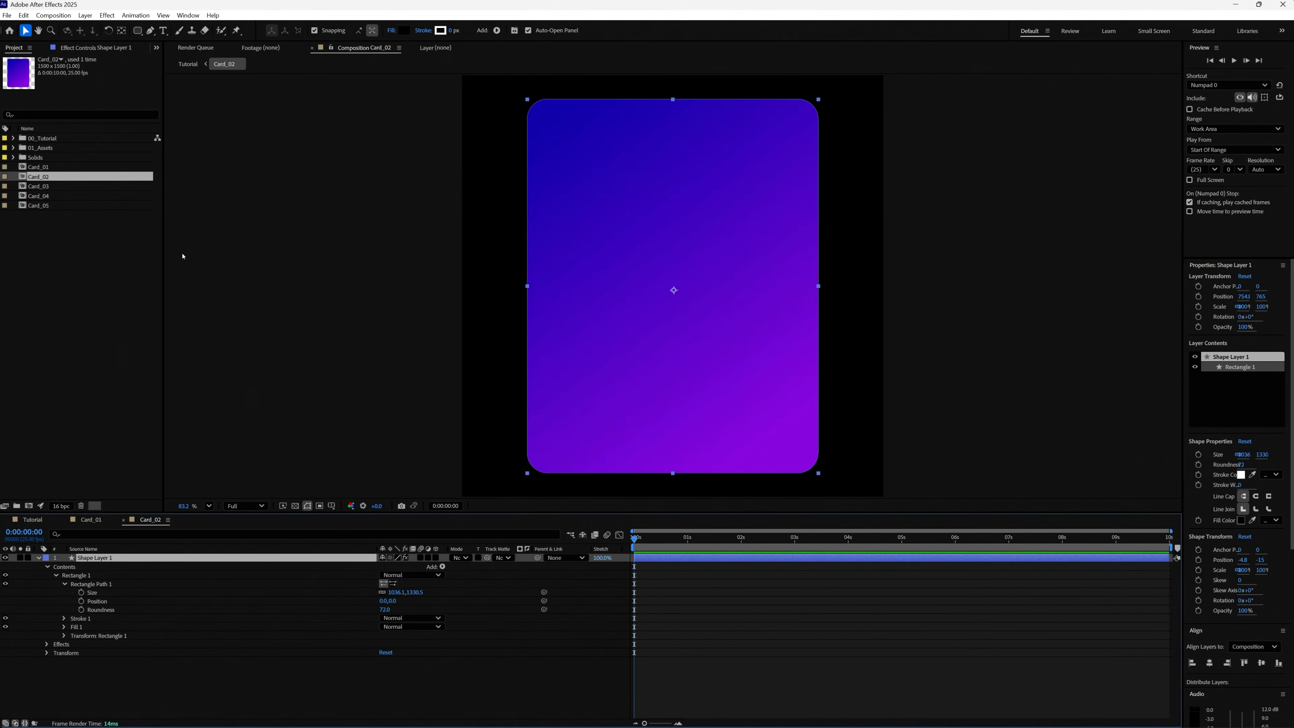
pyautogui.click(96, 49)
pyautogui.click(94, 85)
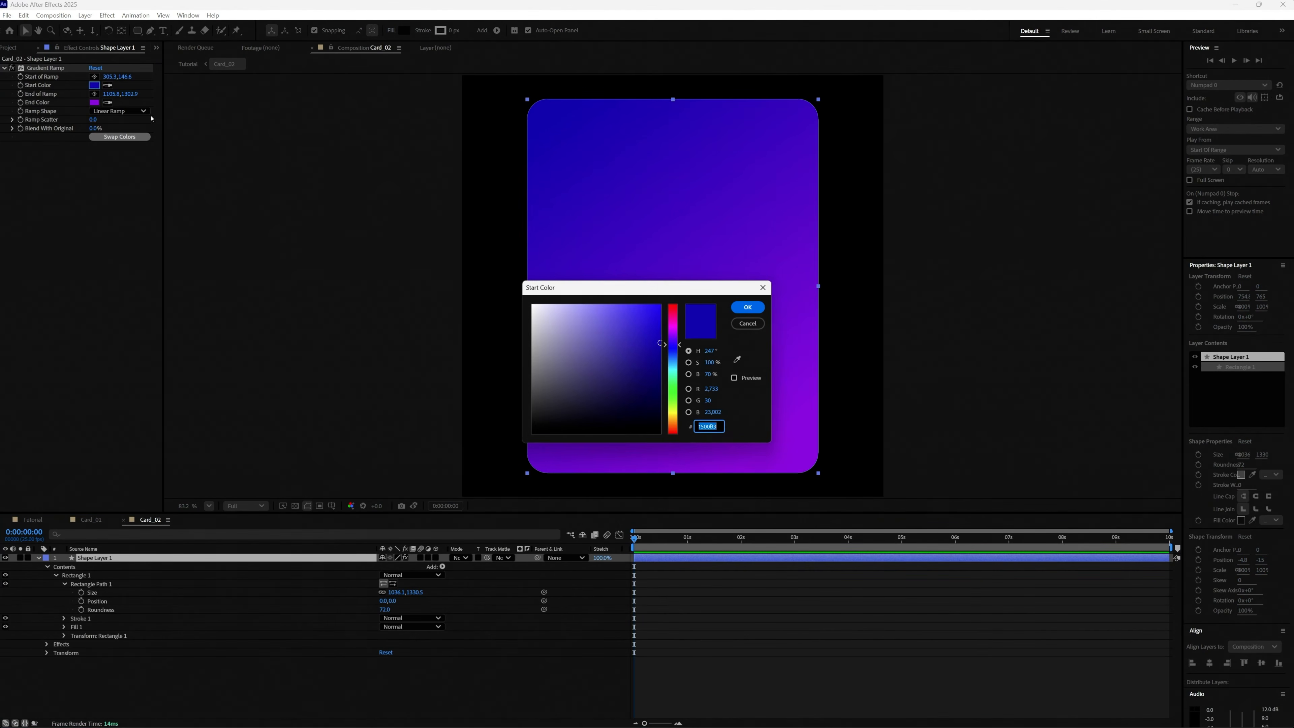
pyautogui.moveTo(645, 328); pyautogui.dragTo(602, 321)
pyautogui.click(673, 309)
pyautogui.click(748, 307)
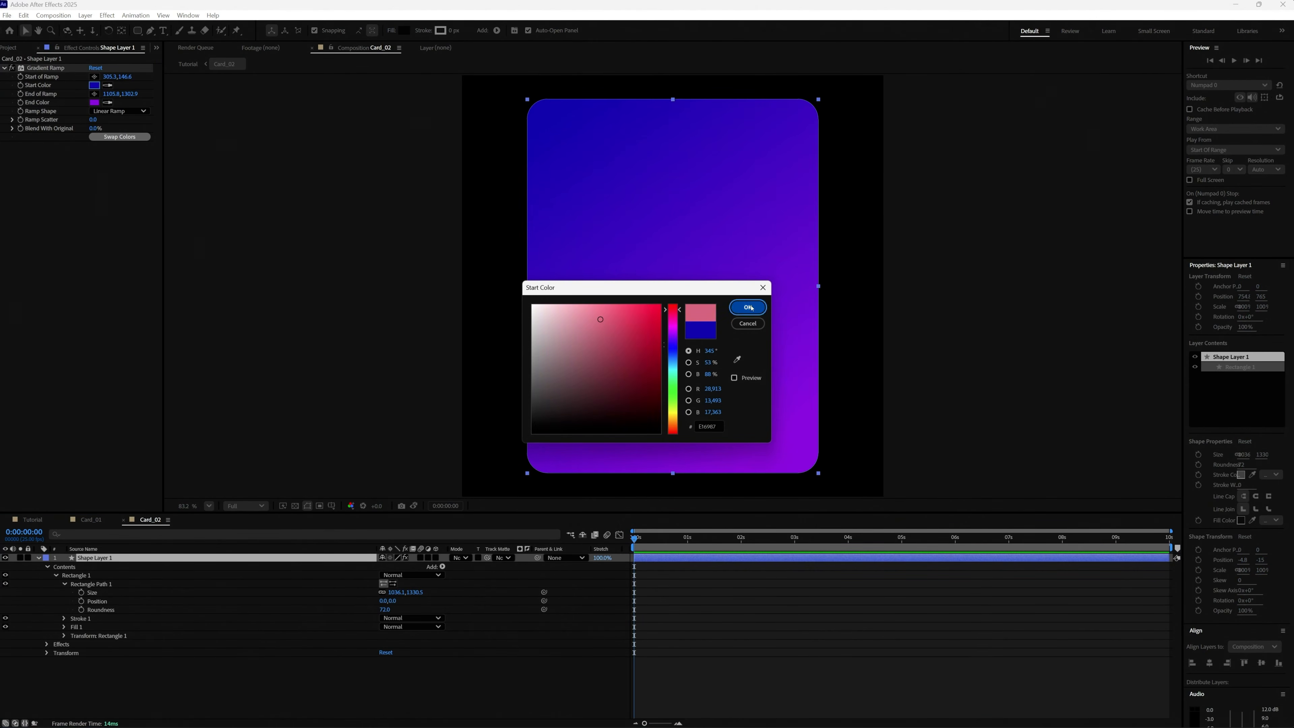
pyautogui.click(36, 521)
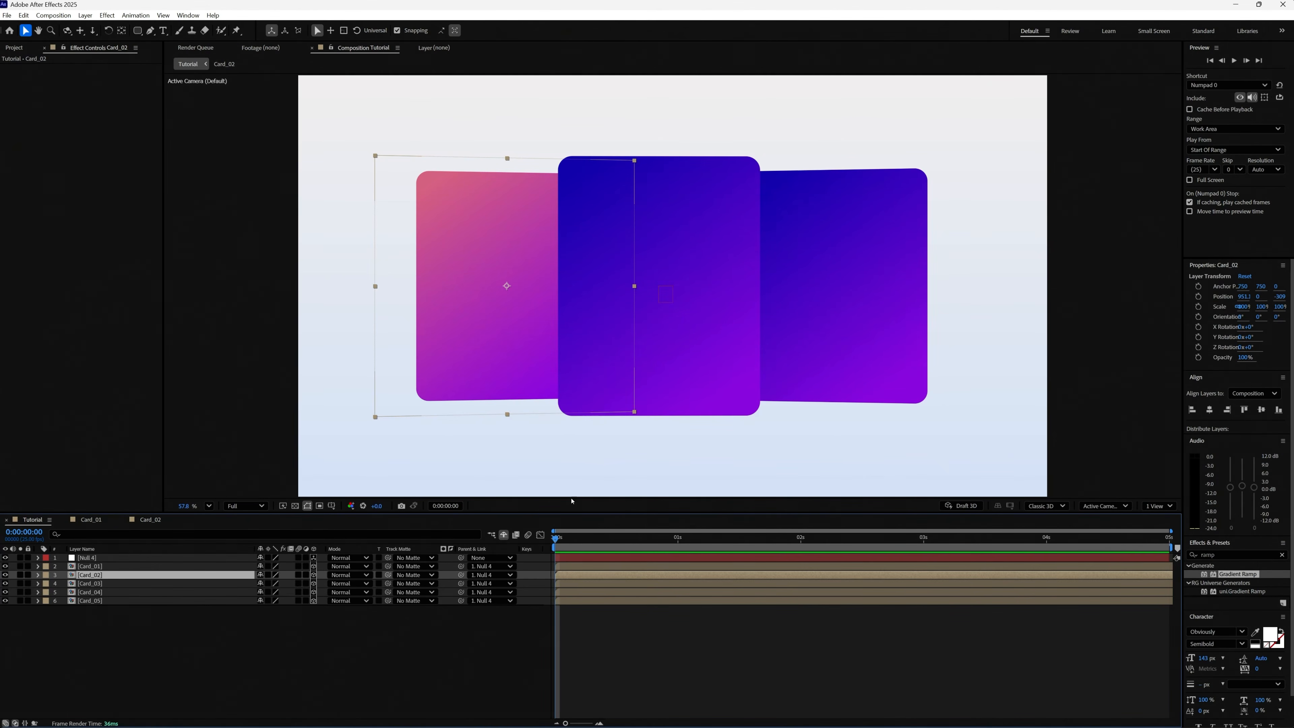
# Tilt the carousel by setting the null's X Orientation to 13°.
pyautogui.click(150, 557)
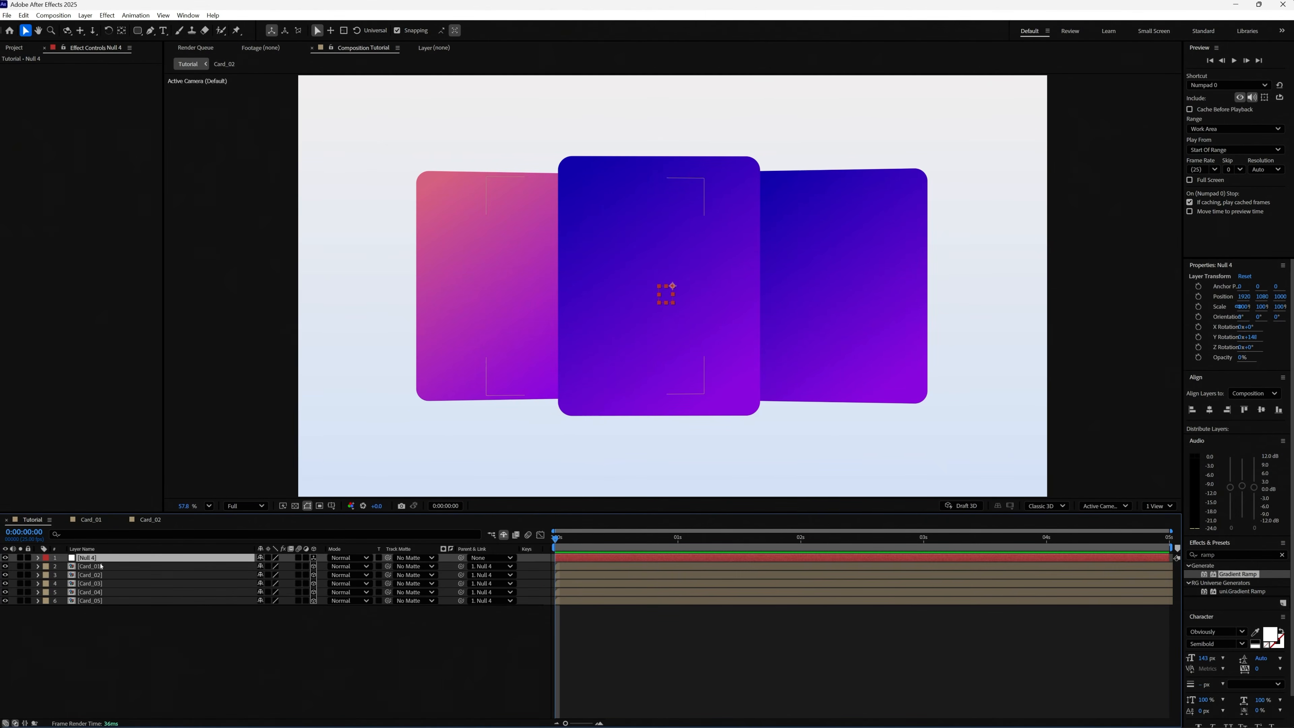
pyautogui.press('r')
pyautogui.click(265, 566)
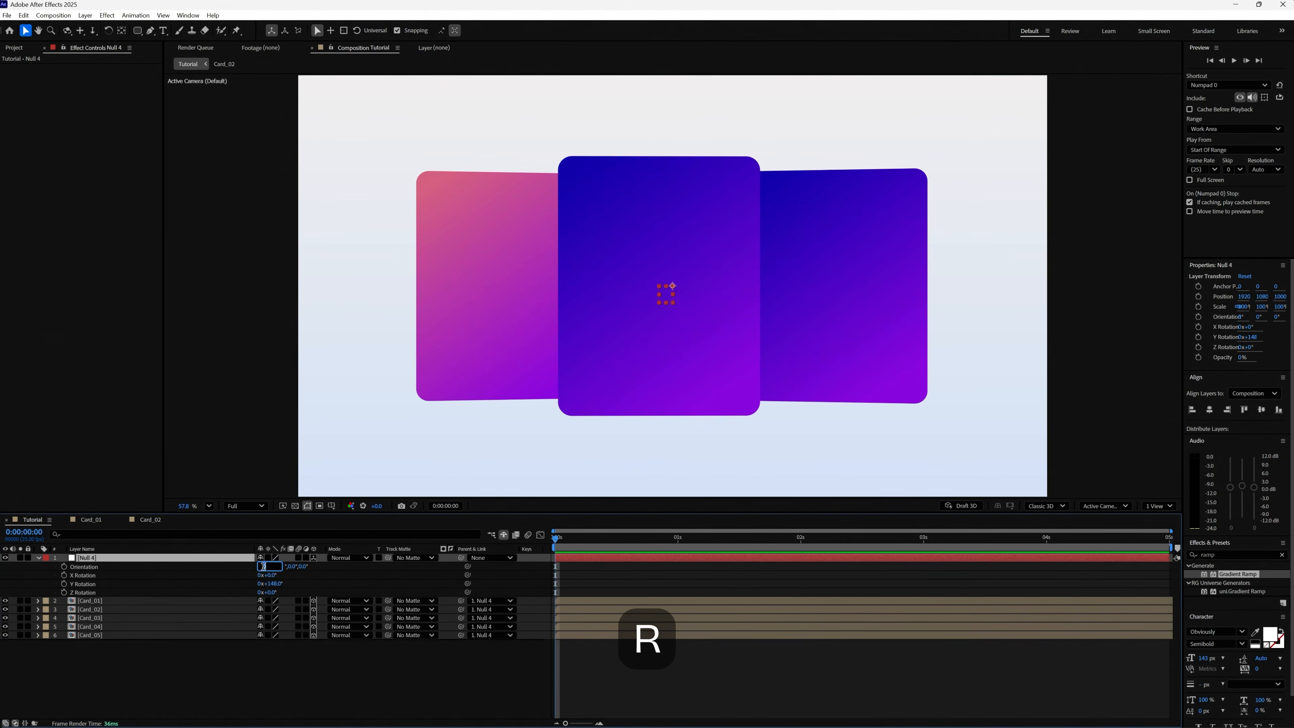
pyautogui.press('Up')
pyautogui.press('Up')
pyautogui.press('Up')
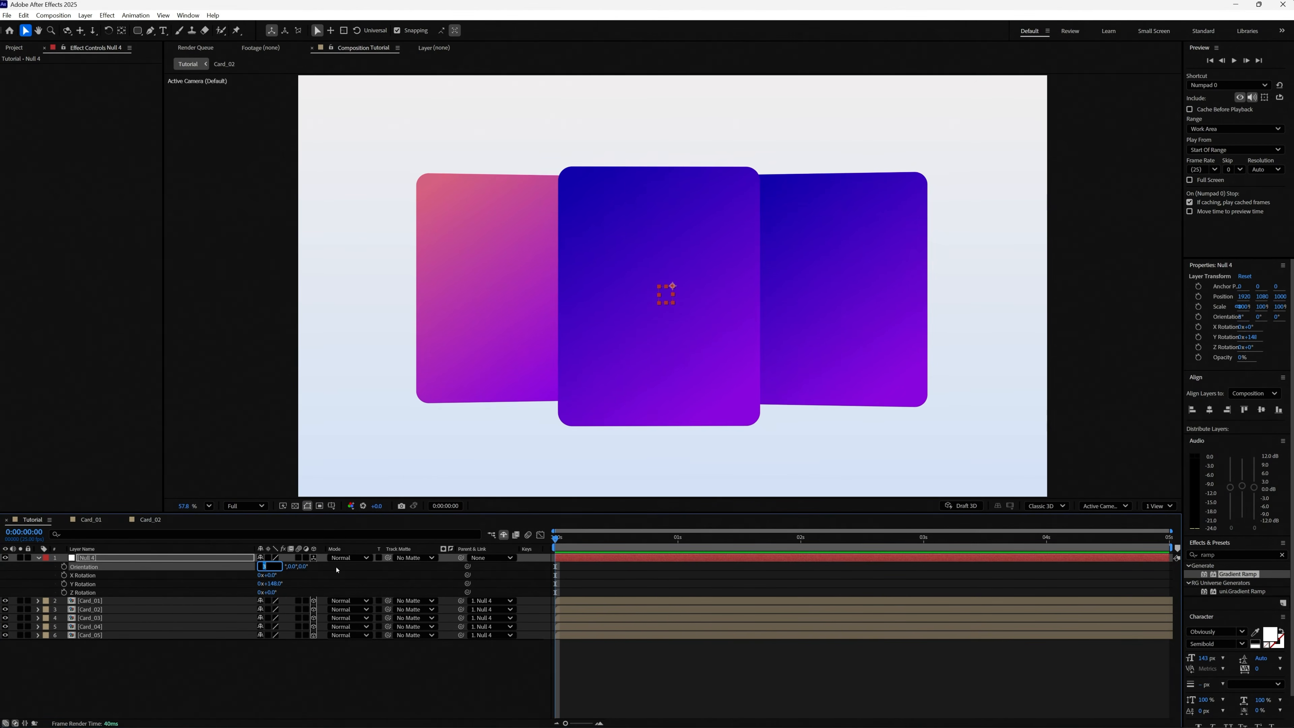
pyautogui.hotkey('shift', 'Up')
pyautogui.press('Return')
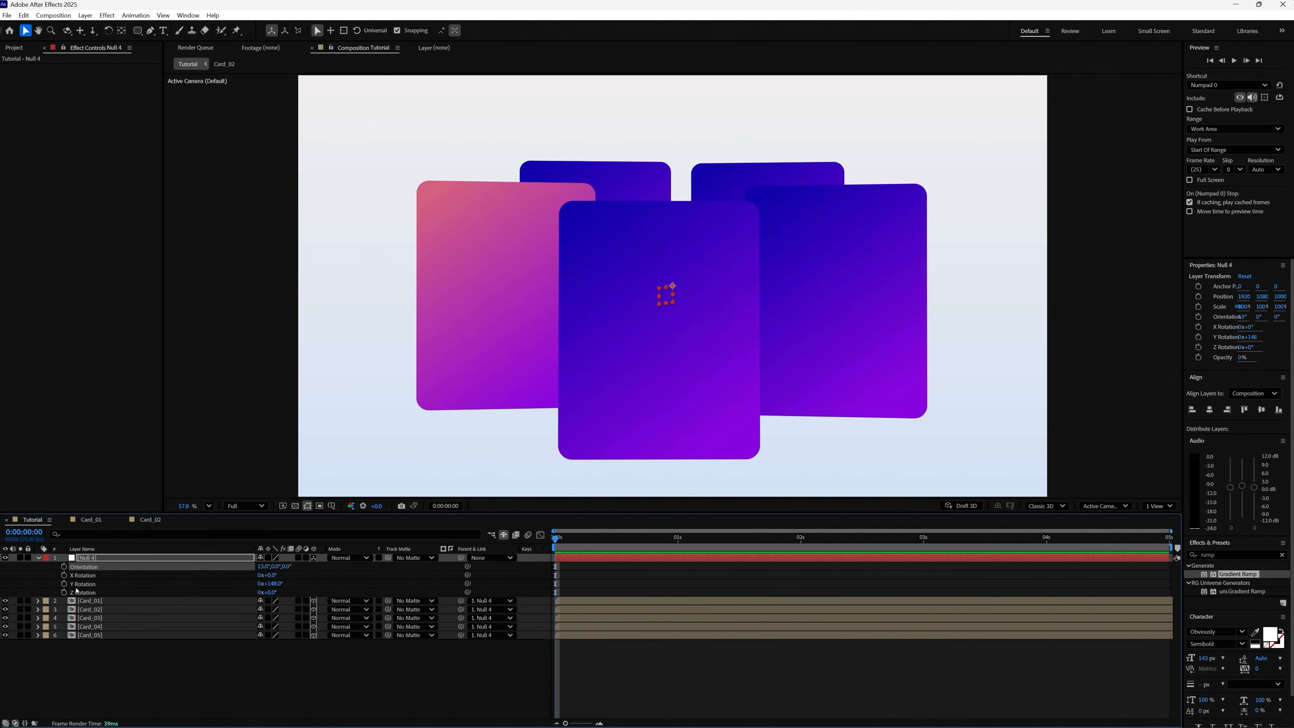
# Keyframe the null's Y Rotation at the first frame and at the last frame, with 1 full revolution at the end.
pyautogui.click(64, 584)
pyautogui.press('End')
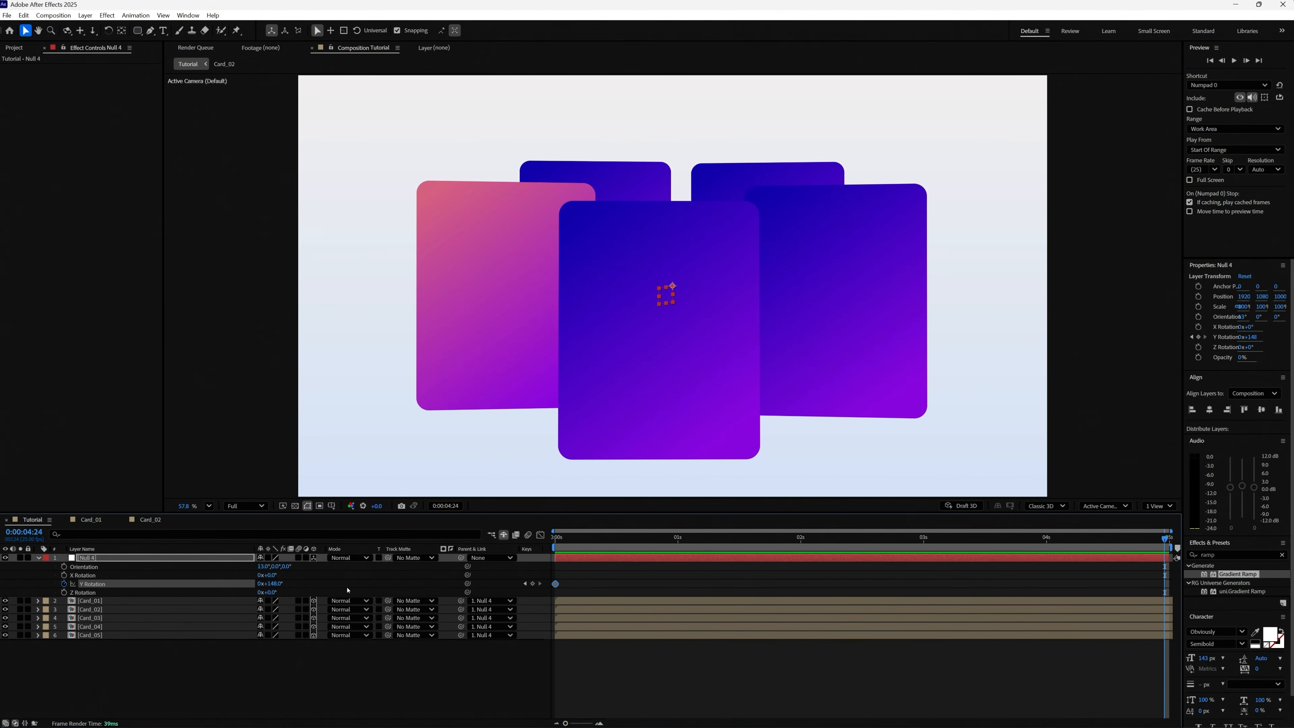
pyautogui.click(257, 589)
pyautogui.click(258, 585)
pyautogui.write('1')
pyautogui.press('Tab')
pyautogui.press('Return')
# Set the null's Y Rotation keyframe at the first frame to 0°.
pyautogui.press('Home')
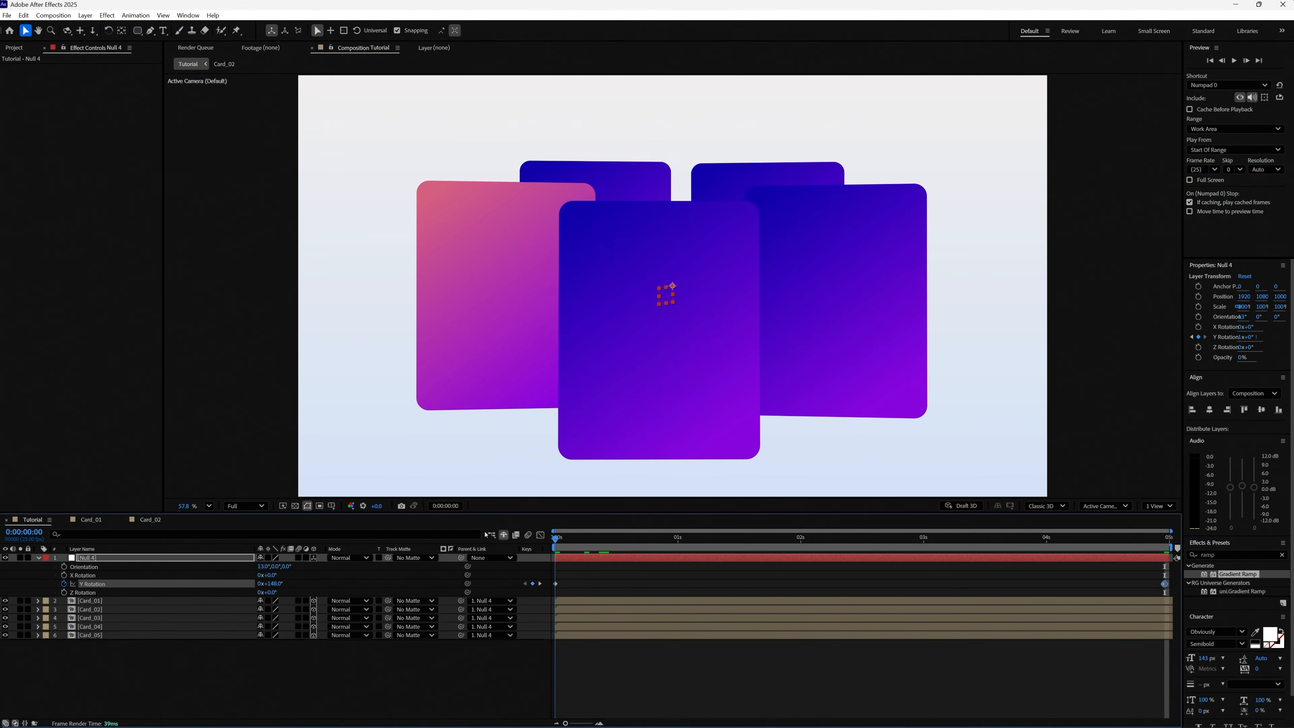
pyautogui.click(279, 583)
pyautogui.write('0')
pyautogui.press('Return')
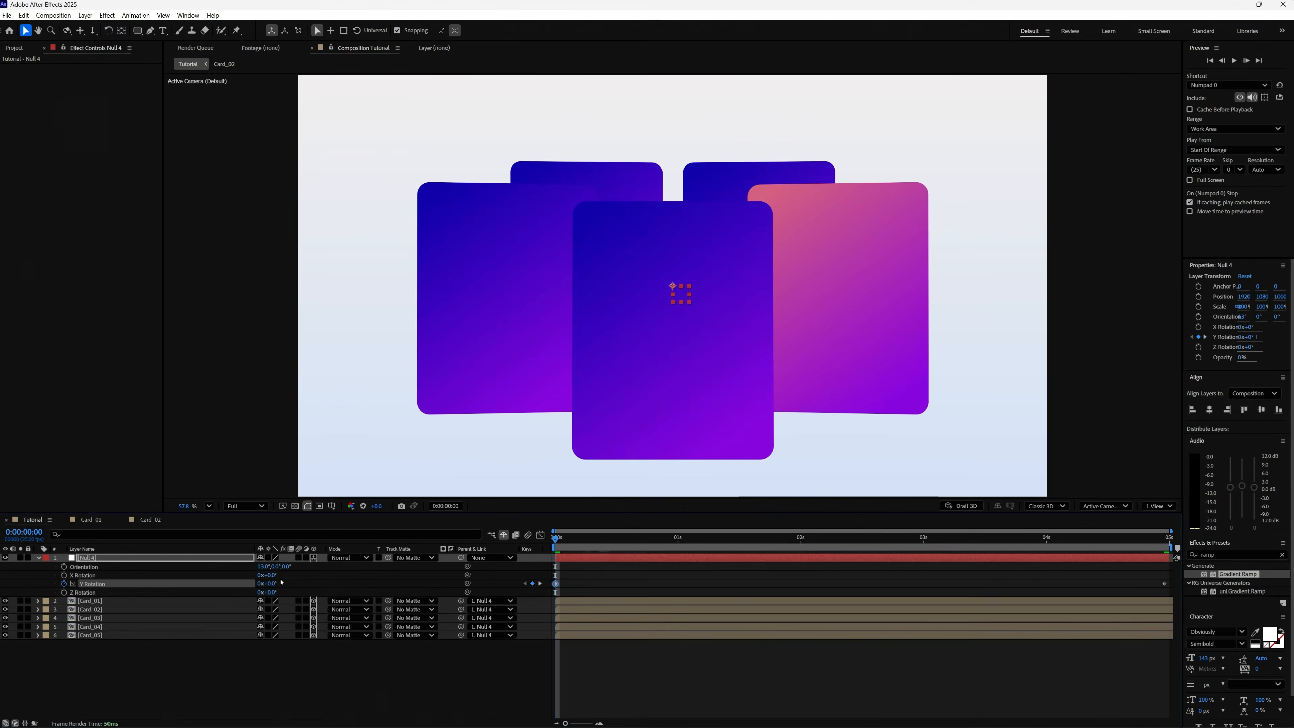